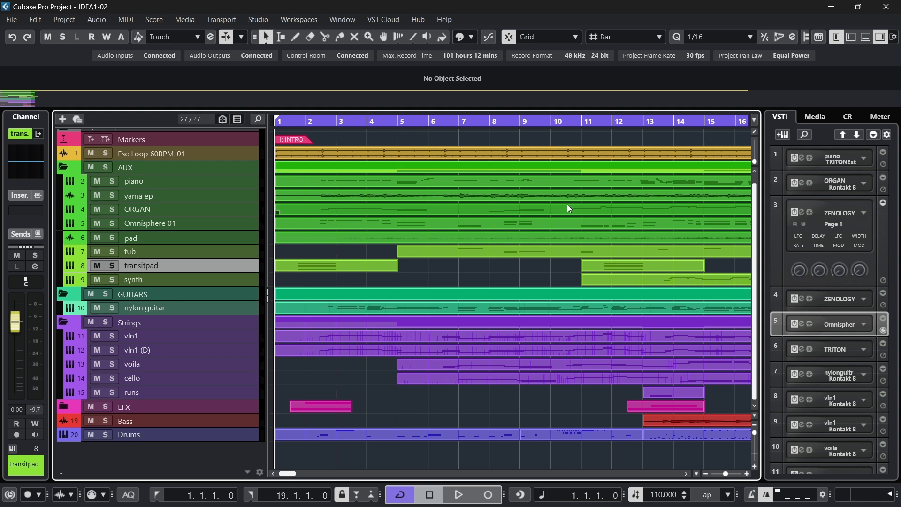
# Play the arrangement from bar 1 past the VERSE marker, turning cycle mode off during playback.
pyautogui.press('space')
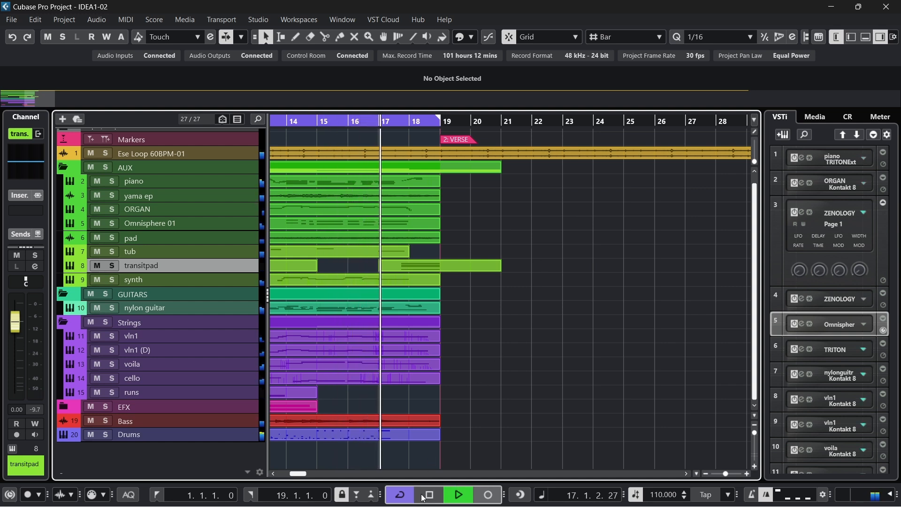
pyautogui.click(397, 494)
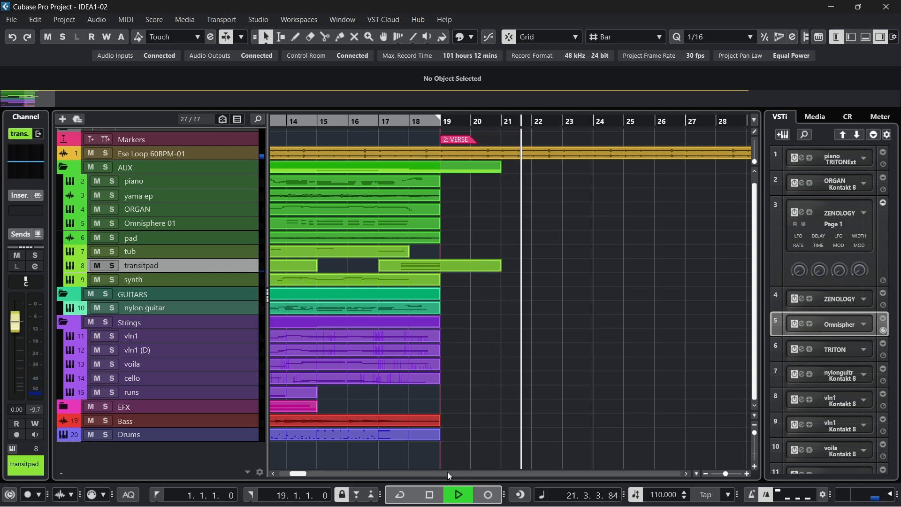
pyautogui.press('space')
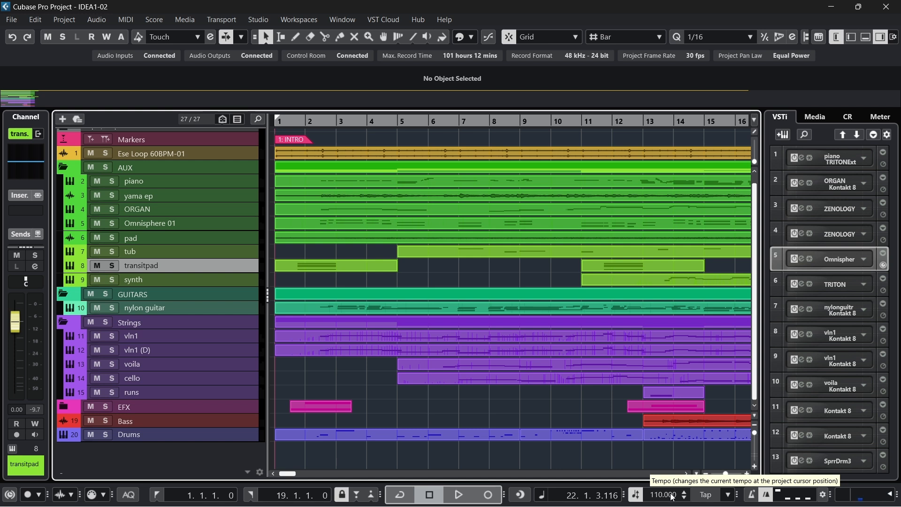
# Resize the transport bar's tempo and metronome sections so the time signature is displayed next to the tempo.
pyautogui.click(829, 494)
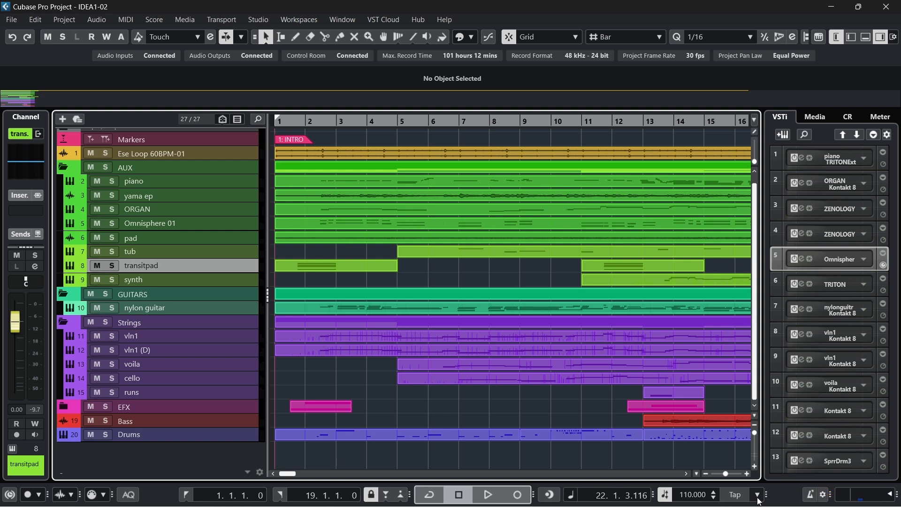
pyautogui.click(829, 494)
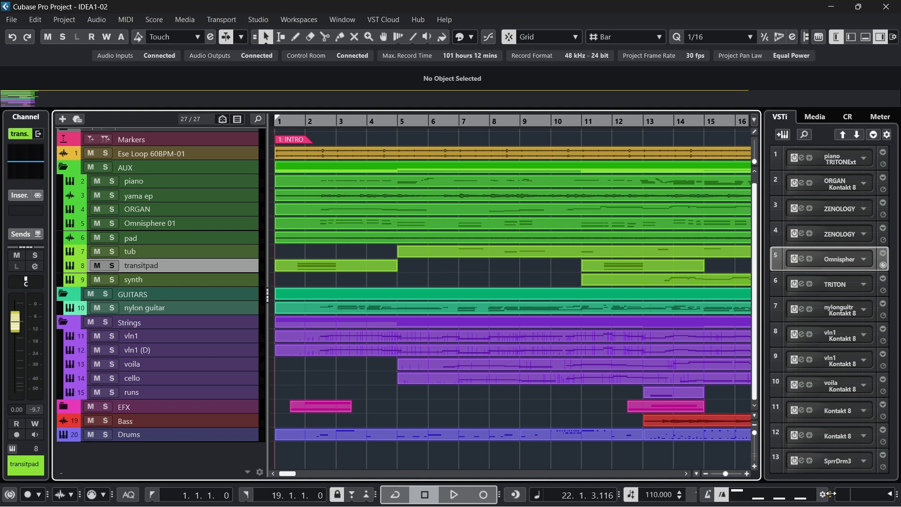
pyautogui.click(829, 494)
pyautogui.click(830, 494)
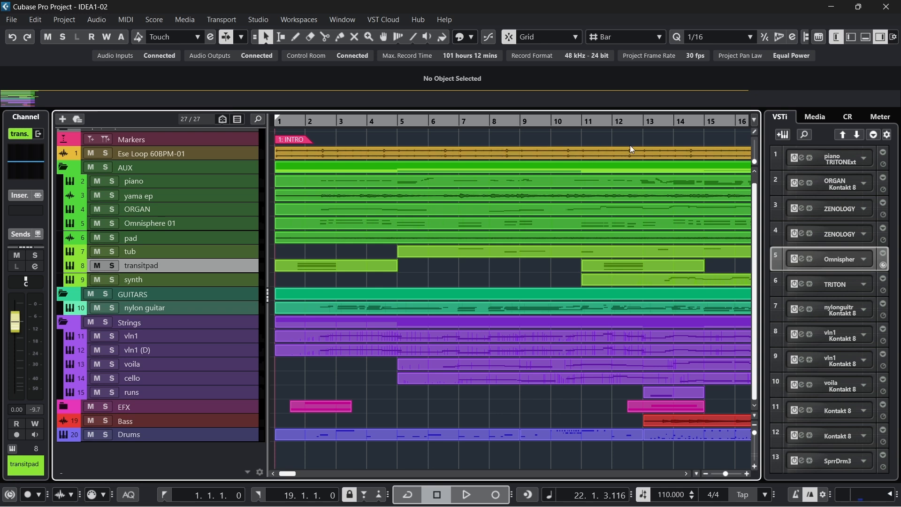
# Increase the heights of the Ese Loop 60BPM-01 track and the AUX folder track, inspecting the loop event.
pyautogui.click(243, 151)
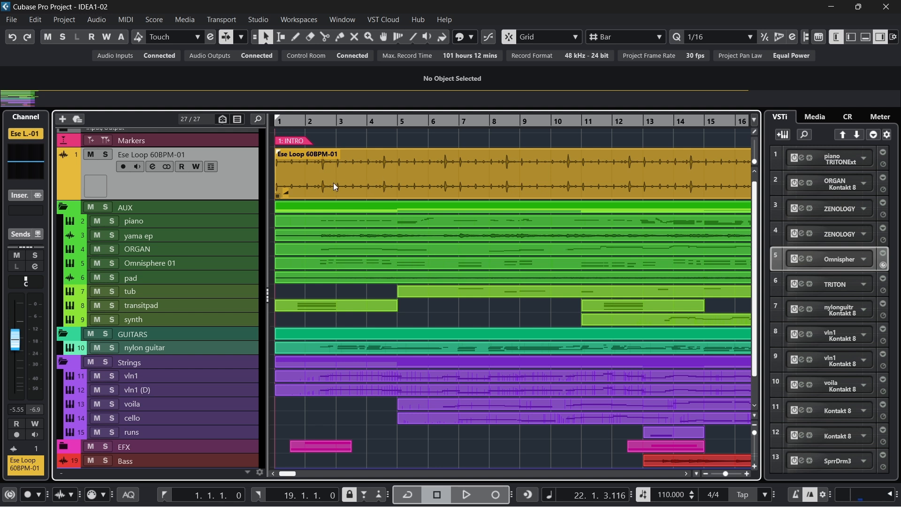
pyautogui.click(305, 174)
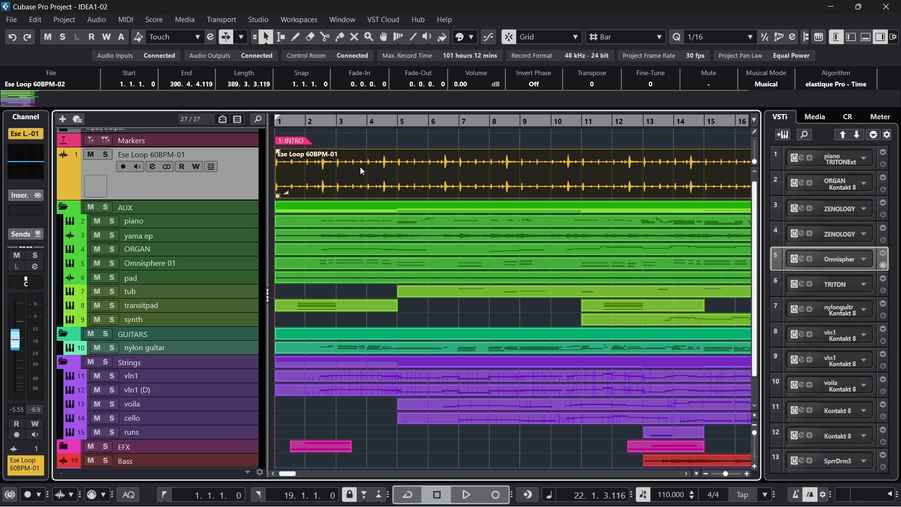
pyautogui.click(214, 208)
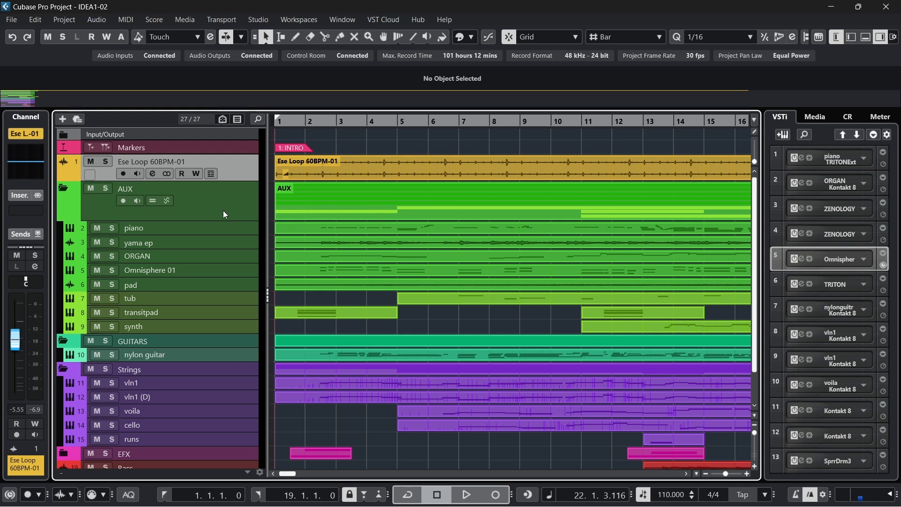
pyautogui.click(221, 211)
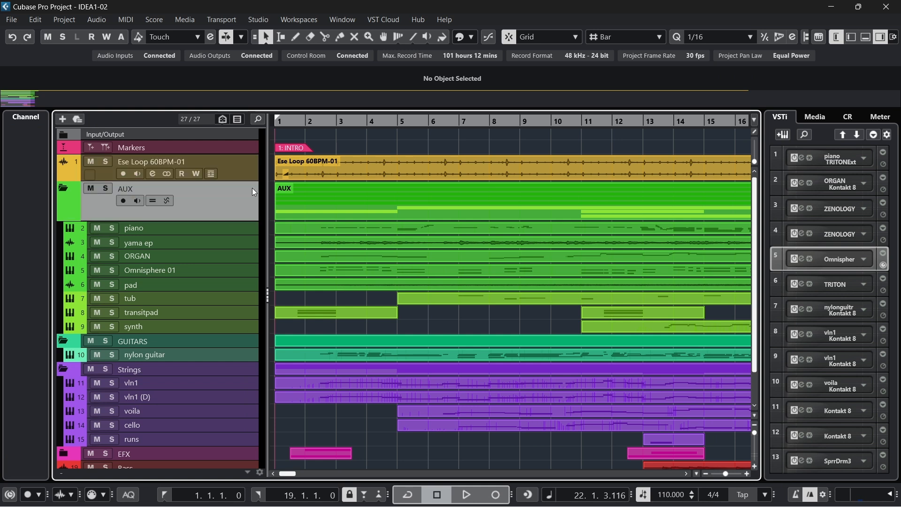
# Solo the Ese Loop 60BPM-01 track and audition it from the start of the project.
pyautogui.click(104, 162)
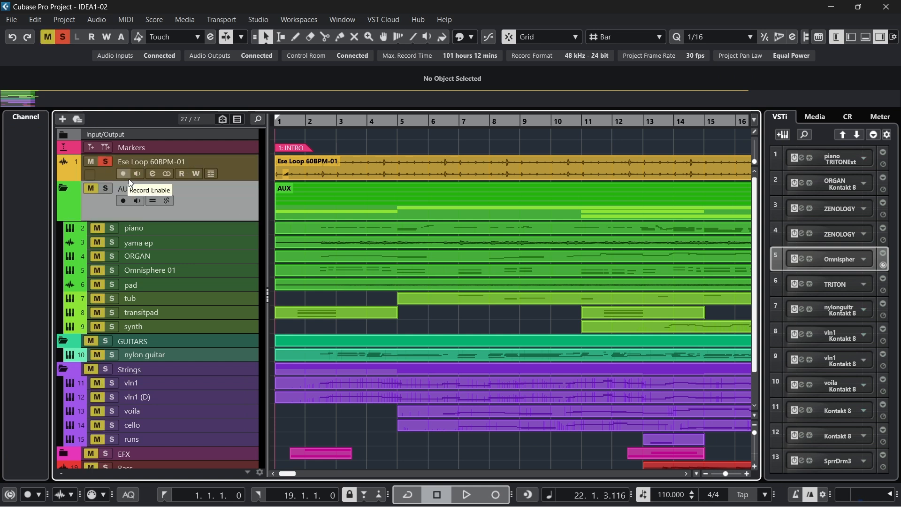
pyautogui.press('space')
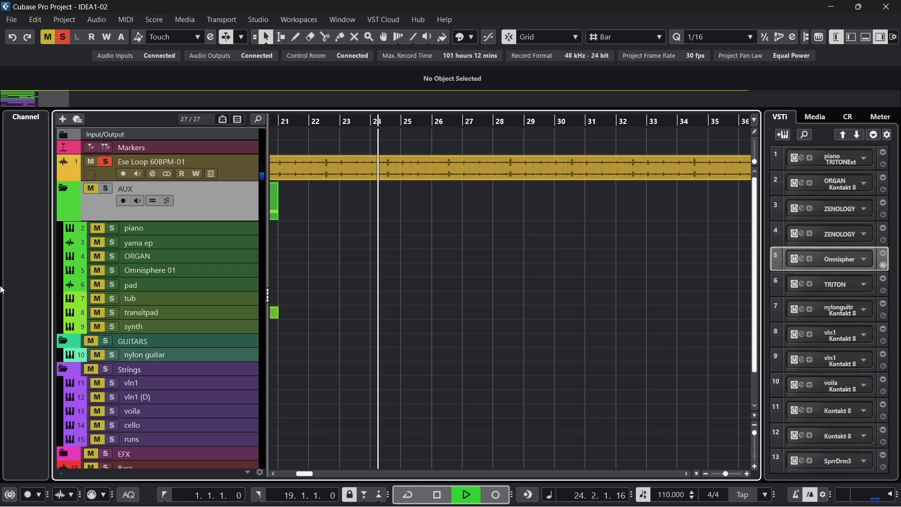
pyautogui.press('Home')
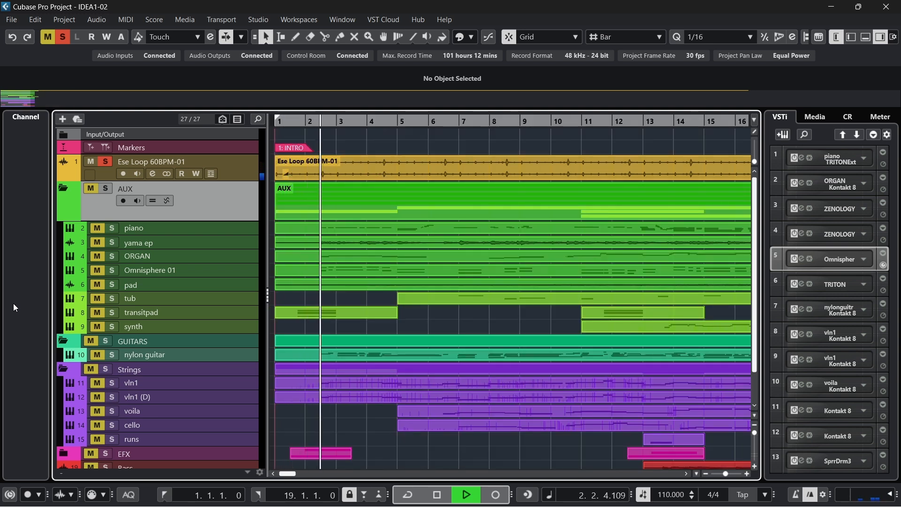
pyautogui.press('space')
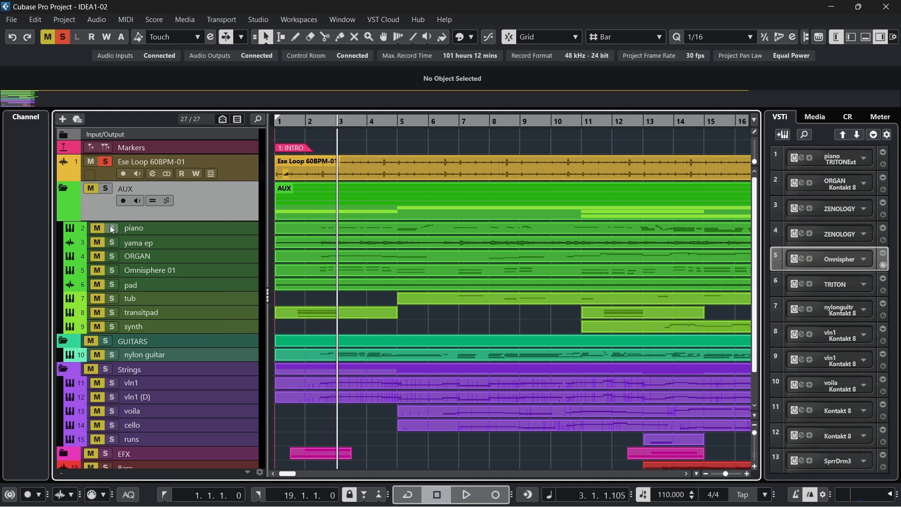
# Solo the yama ep track, leave the piano track unsoloed, and increase the yama ep track's height.
pyautogui.click(173, 229)
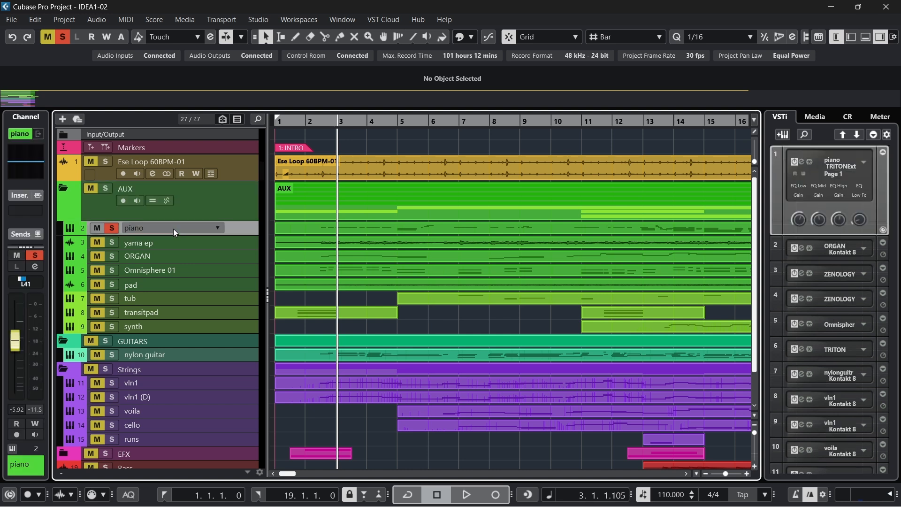
pyautogui.click(112, 243)
pyautogui.click(112, 228)
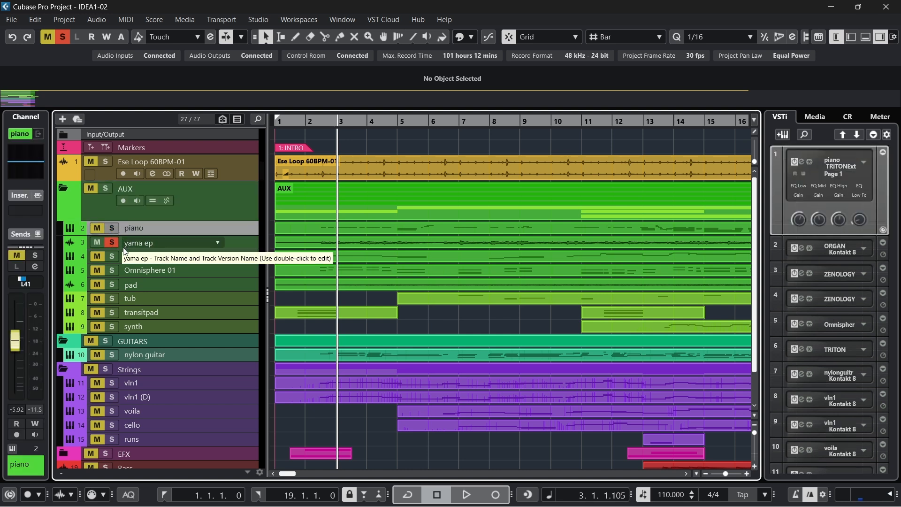
pyautogui.click(141, 244)
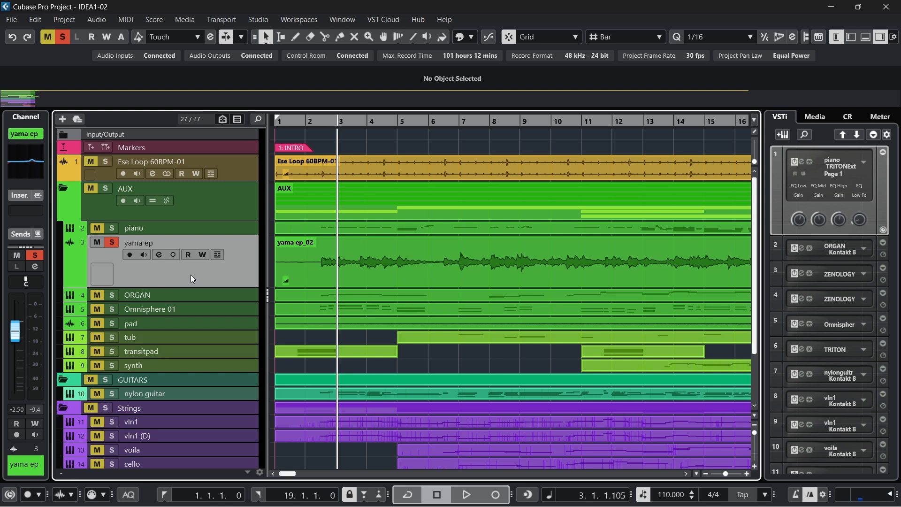
# Audition the soloed loop and yama ep tracks together through the intro, stopping in bar 18.
pyautogui.click(306, 124)
pyautogui.press('space')
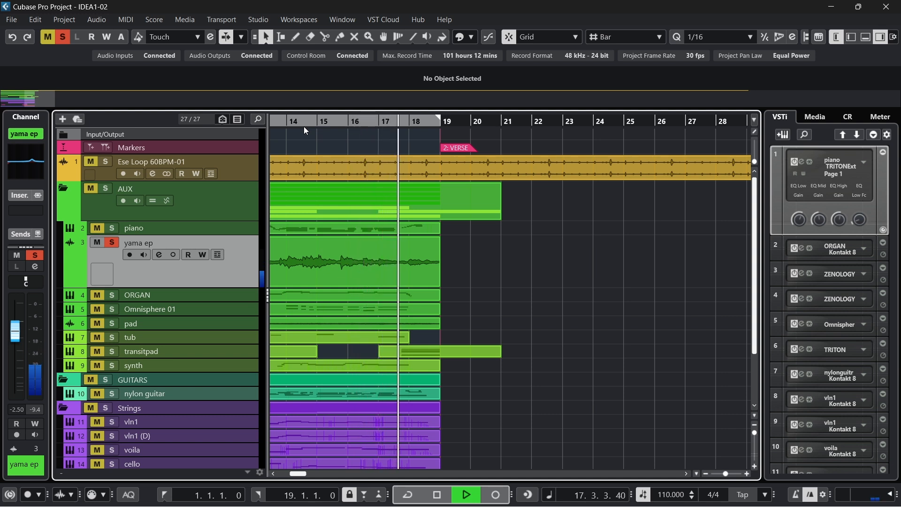
pyautogui.press('space')
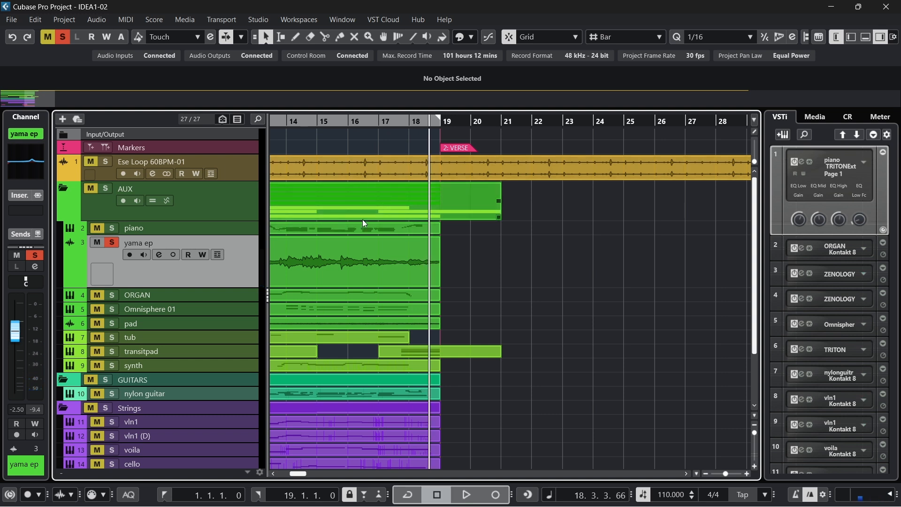
# Return the playback position to bar 1, increase the piano track's height and add the piano to the soloed tracks.
pyautogui.click(164, 495)
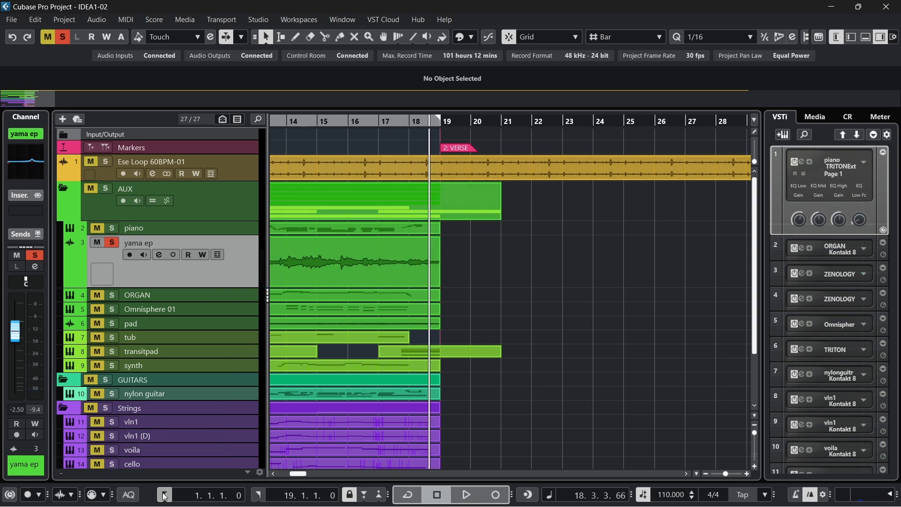
pyautogui.click(147, 227)
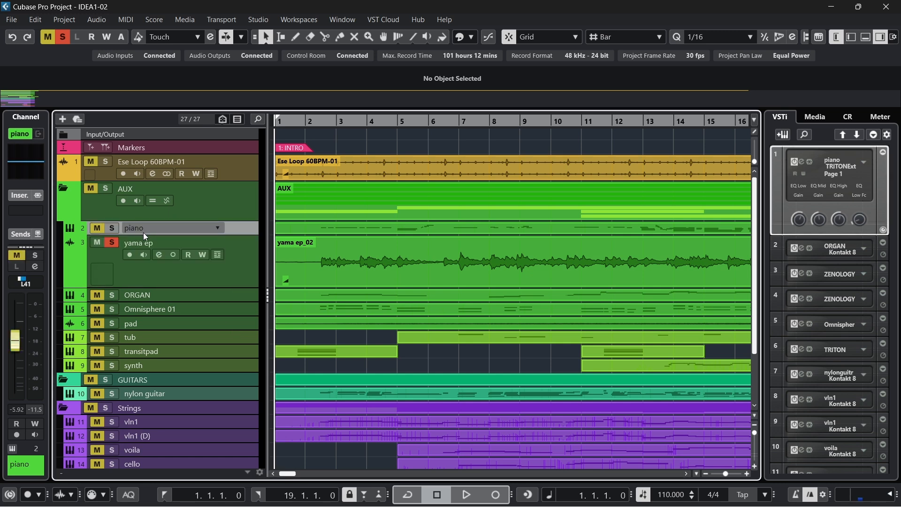
pyautogui.moveTo(130, 233); pyautogui.dragTo(130, 284)
pyautogui.click(111, 228)
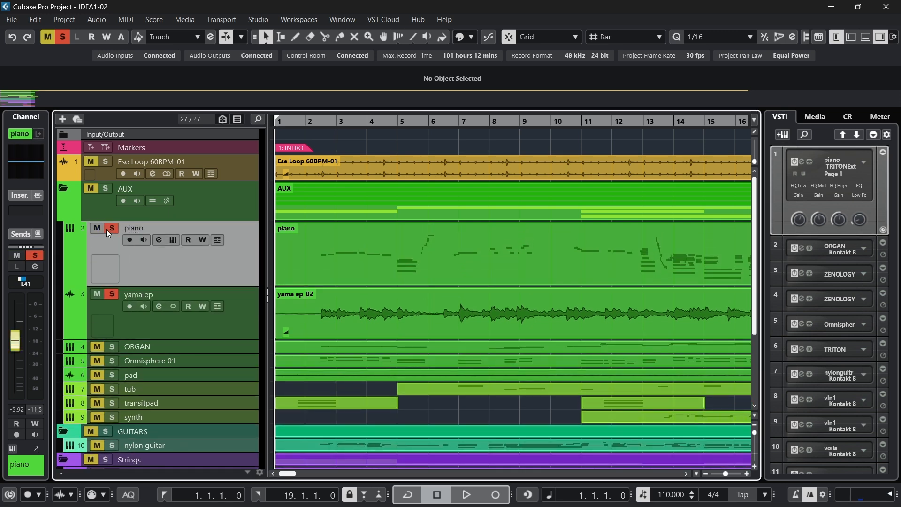
# Inspect the piano track's TRITON Extreme instrument, close it, and audition the soloed tracks through the intro.
pyautogui.click(173, 240)
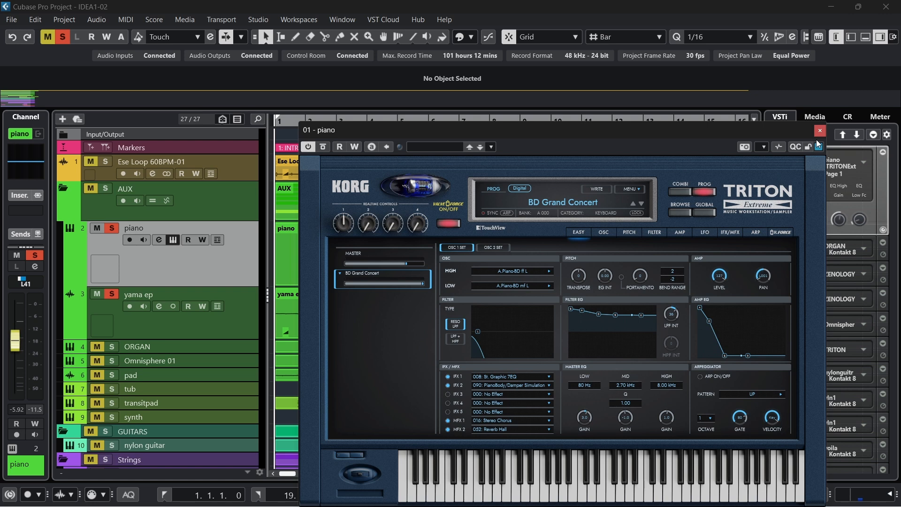
pyautogui.click(820, 131)
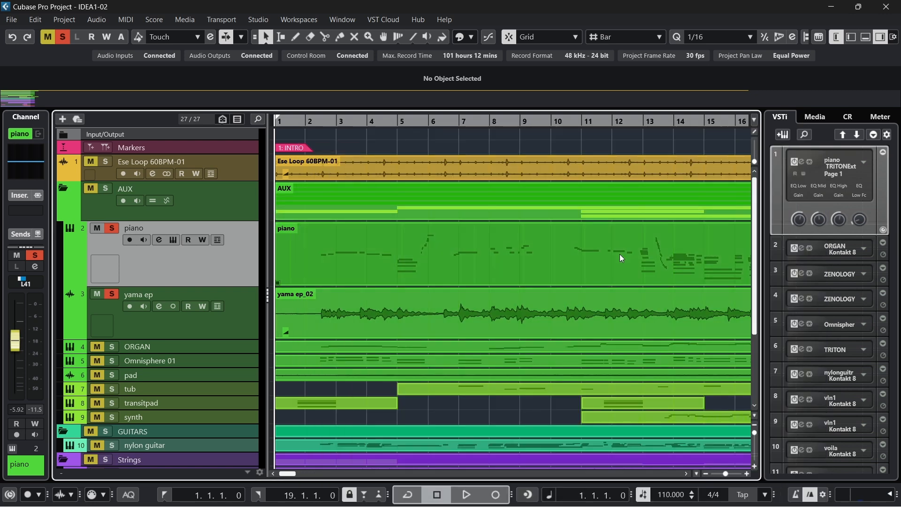
pyautogui.moveTo(22, 506)
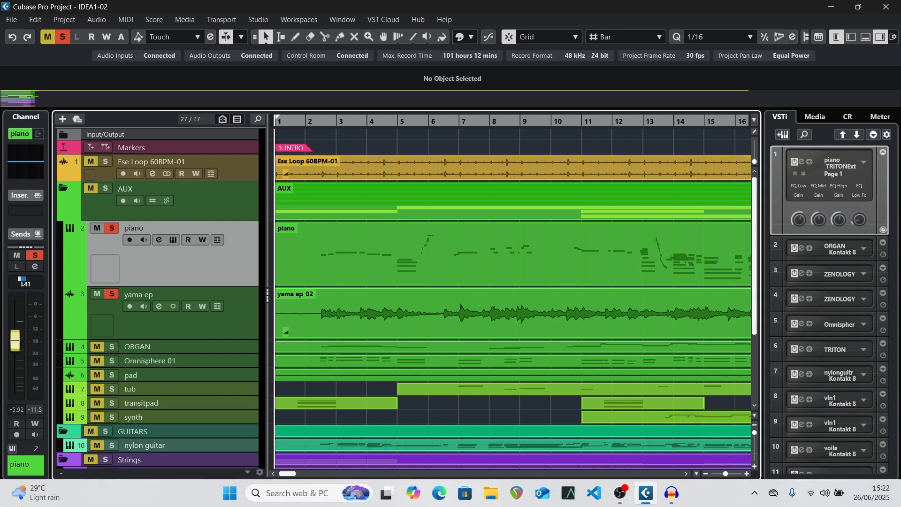
pyautogui.press('space')
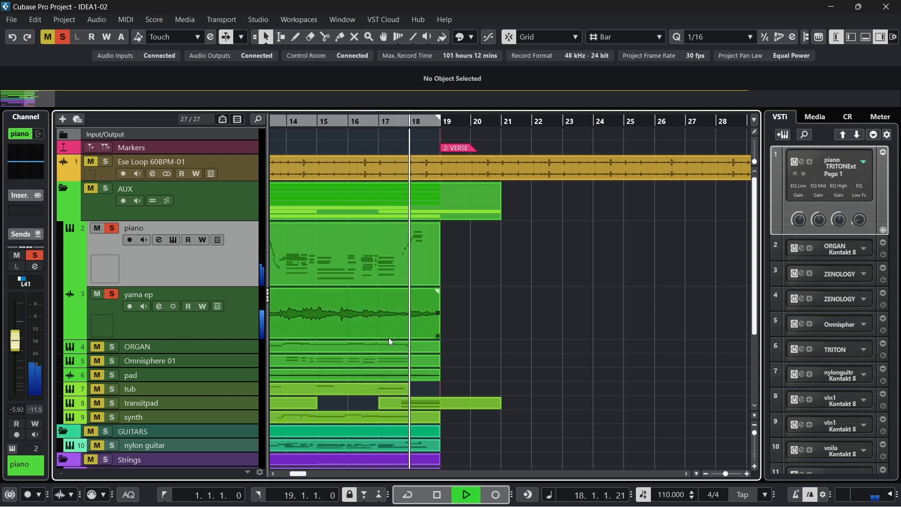
pyautogui.press('space')
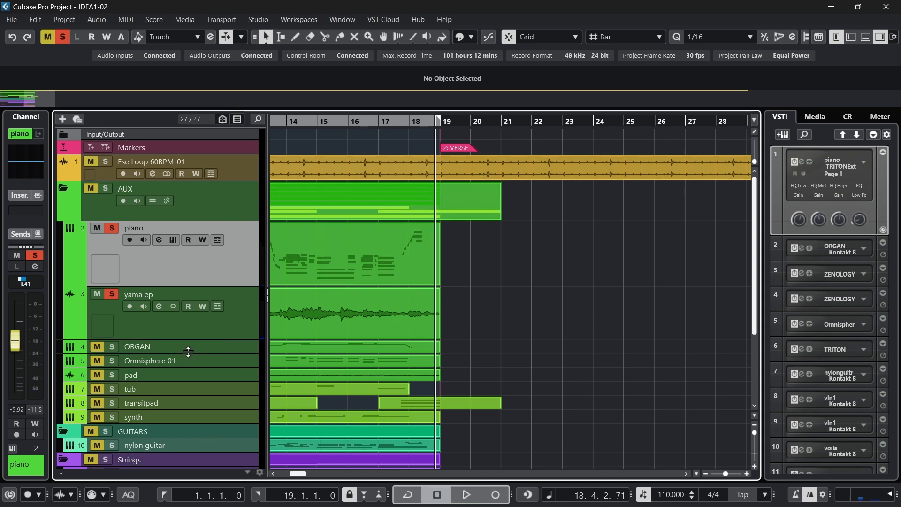
# Add the ORGAN track to the soloed tracks and increase its height.
pyautogui.moveTo(300, 475); pyautogui.dragTo(289, 475)
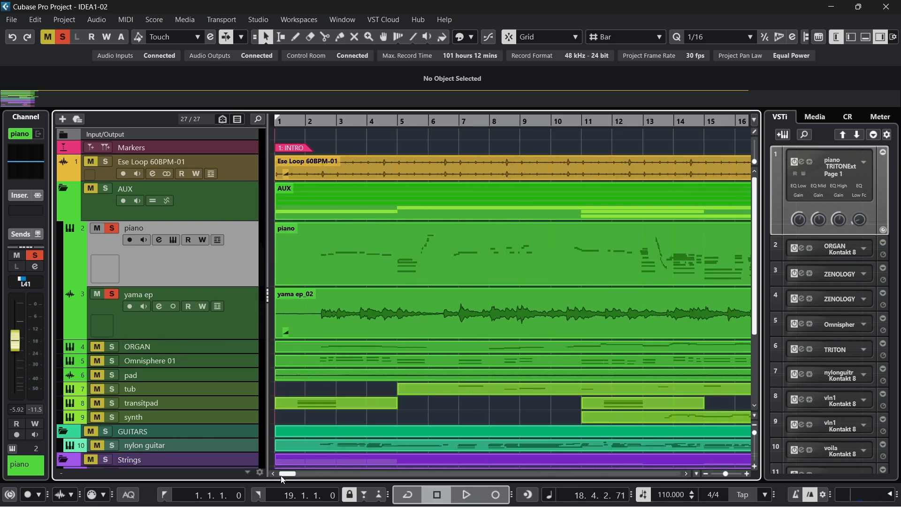
pyautogui.click(176, 346)
pyautogui.moveTo(127, 353); pyautogui.dragTo(132, 390)
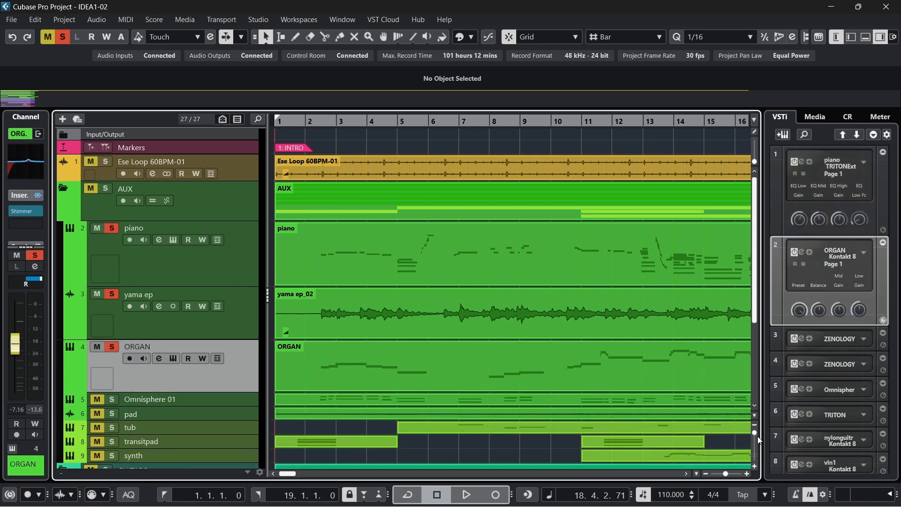
# Reduce the vertical zoom so all tracks fit, and shrink the yama ep and piano track heights.
pyautogui.moveTo(753, 432); pyautogui.dragTo(756, 427)
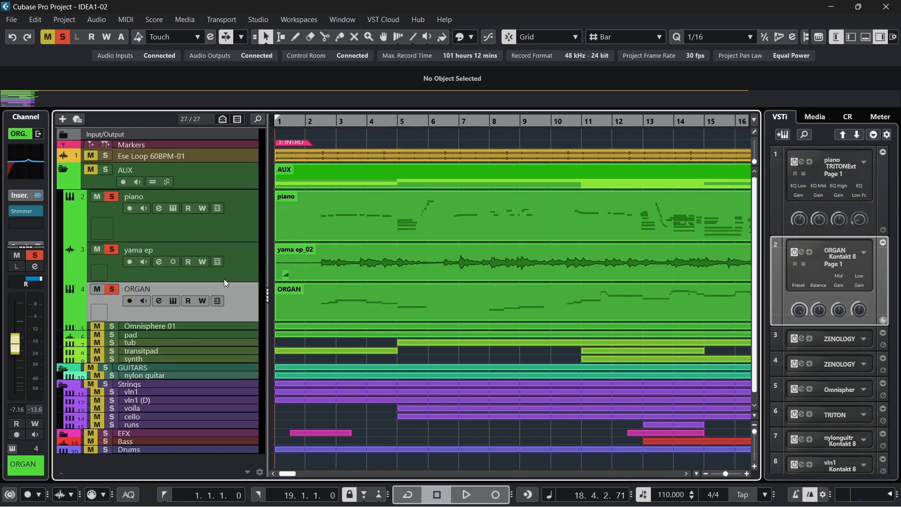
pyautogui.moveTo(223, 282); pyautogui.dragTo(223, 272)
pyautogui.click(235, 240)
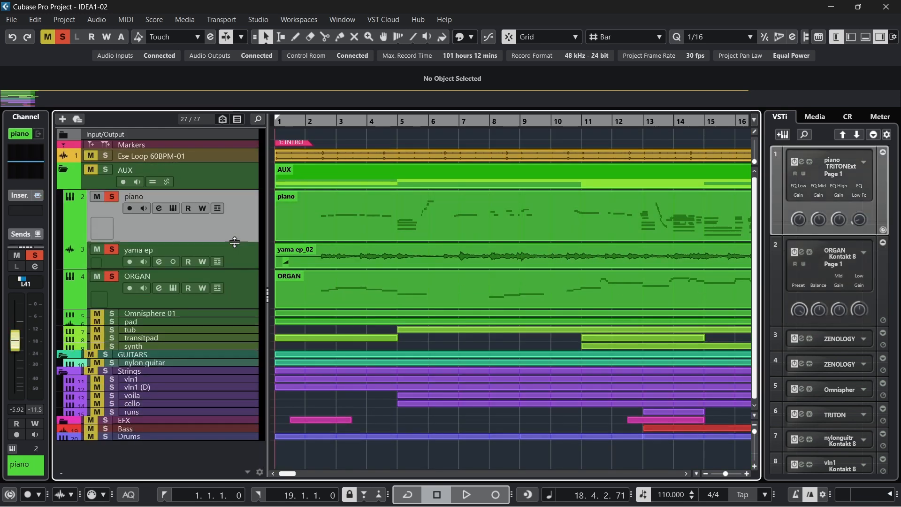
pyautogui.moveTo(236, 234); pyautogui.dragTo(240, 220)
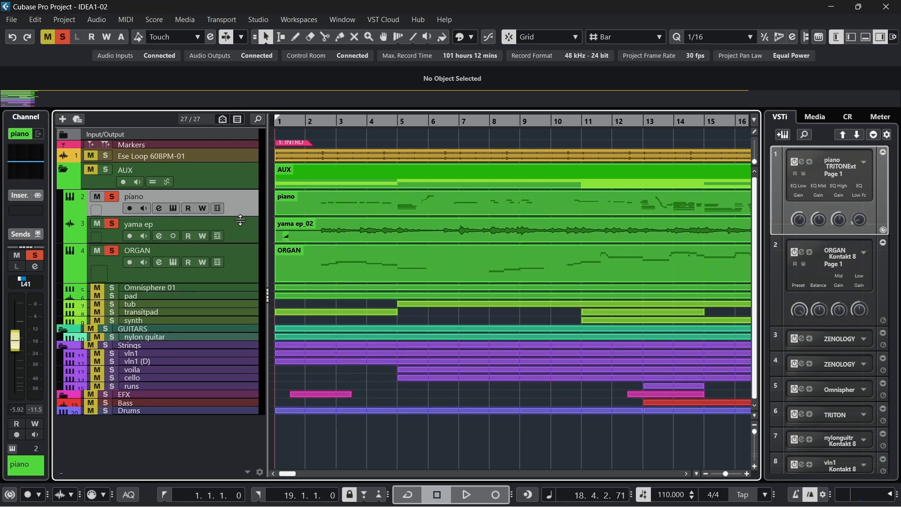
# Open the ORGAN track's Kontakt instrument and browse its library list to the Vintage Organs library.
pyautogui.click(235, 270)
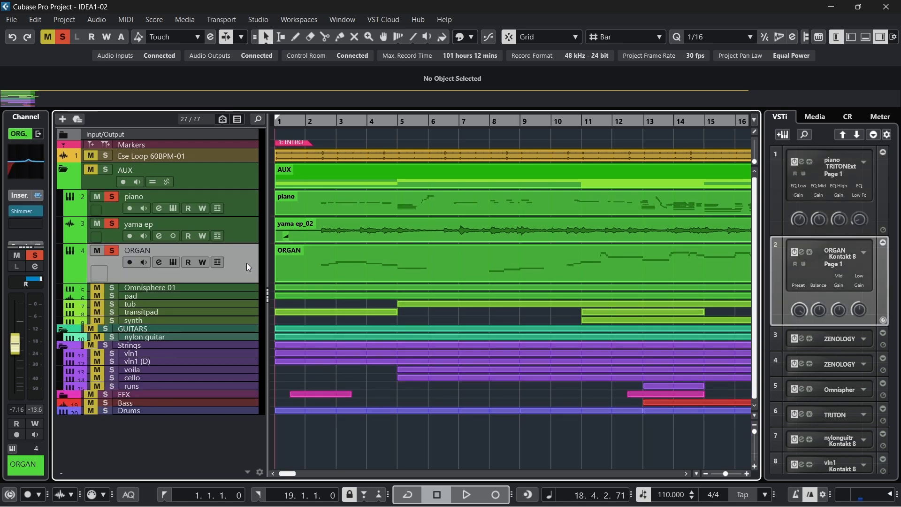
pyautogui.click(173, 261)
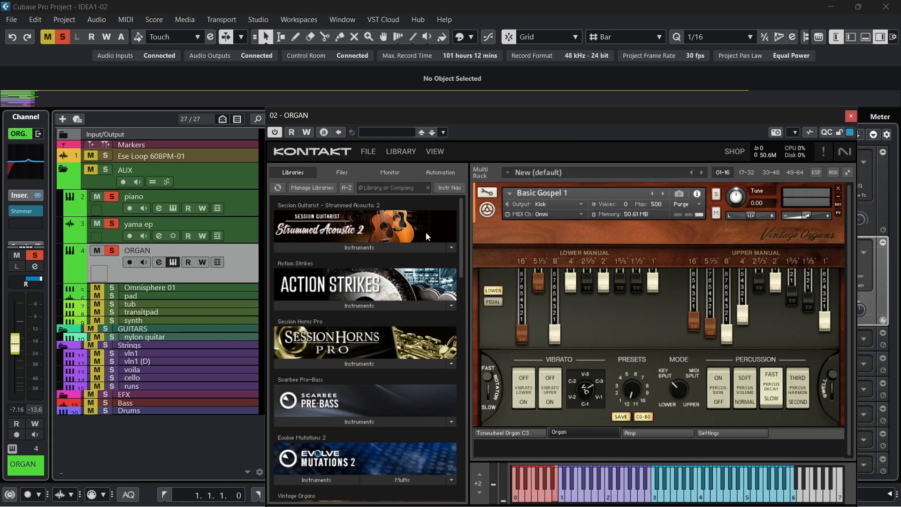
pyautogui.scroll(-3, 400, 249)
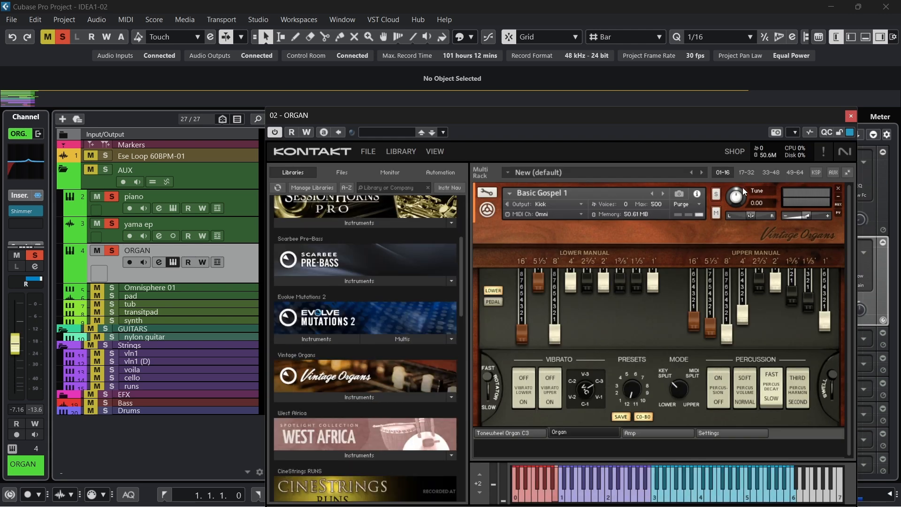
# Close the ORGAN track's Kontakt instrument and audition the soloed piano, yama ep and ORGAN tracks from the project start through the intro.
pyautogui.click(849, 117)
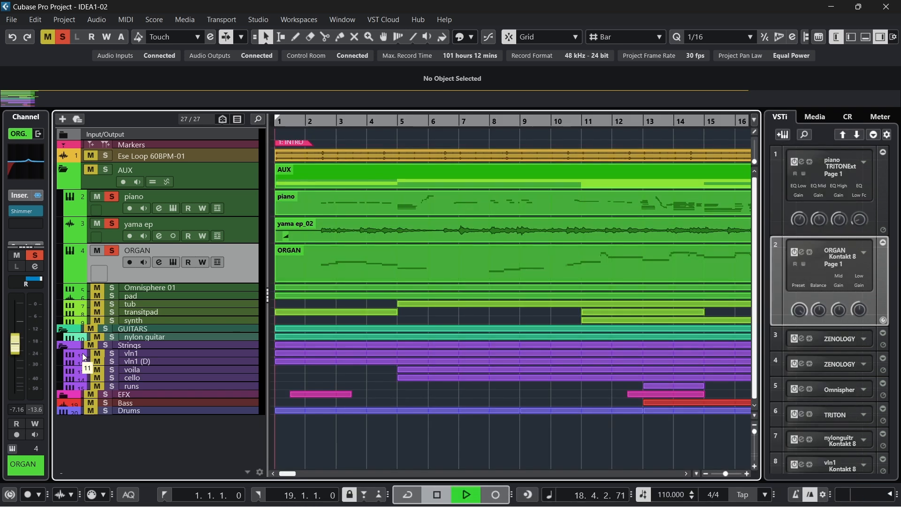
pyautogui.press('space')
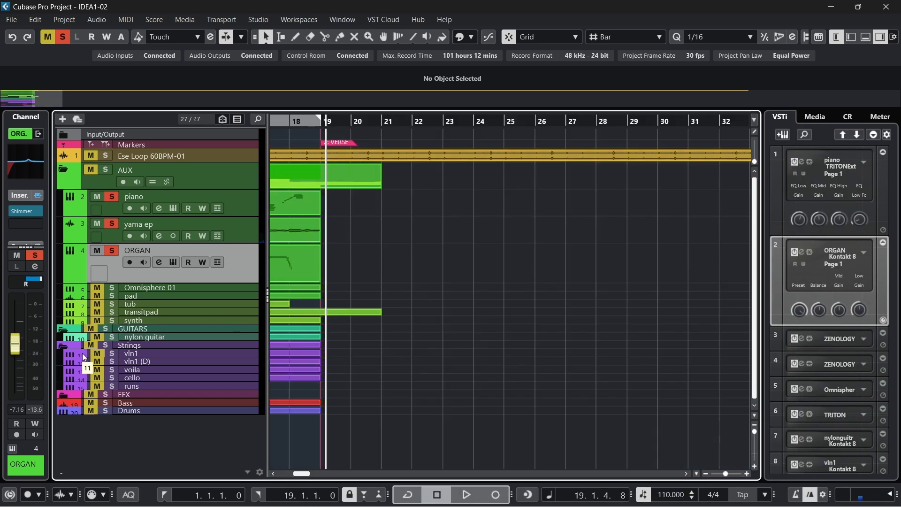
pyautogui.press('Home')
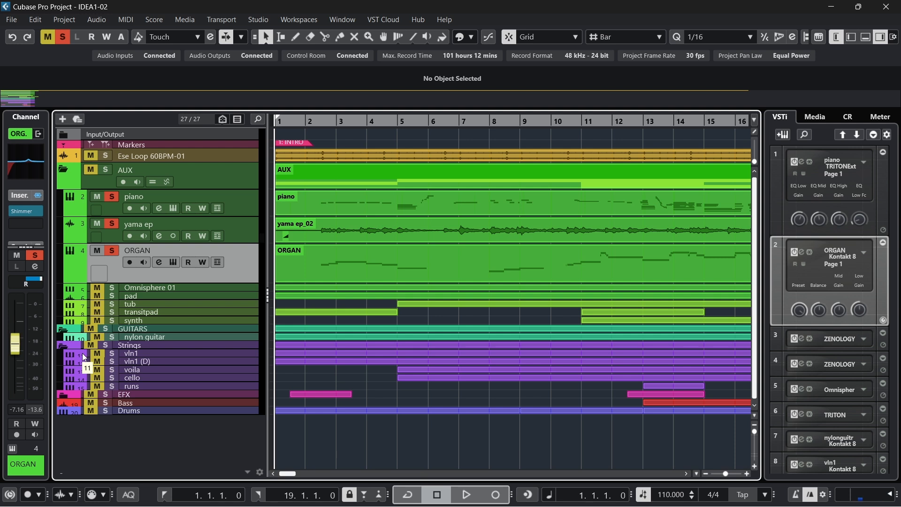
pyautogui.press('space')
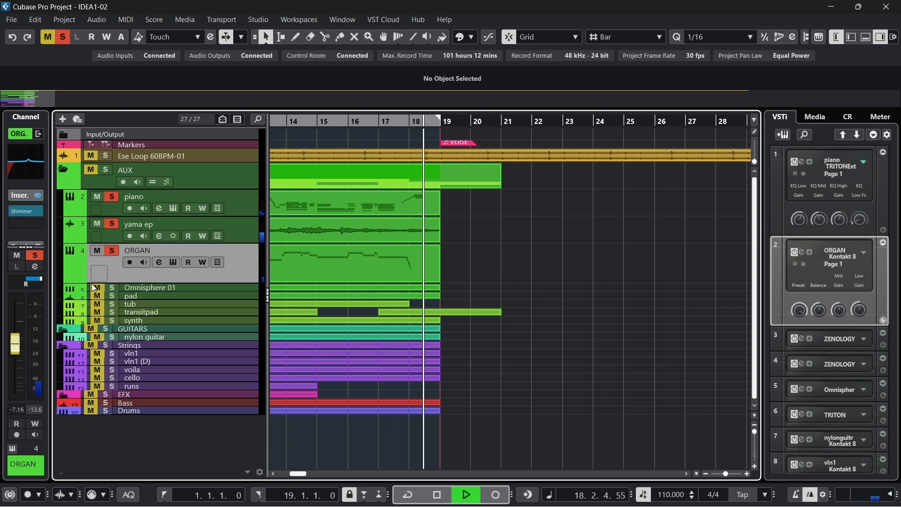
pyautogui.press('space')
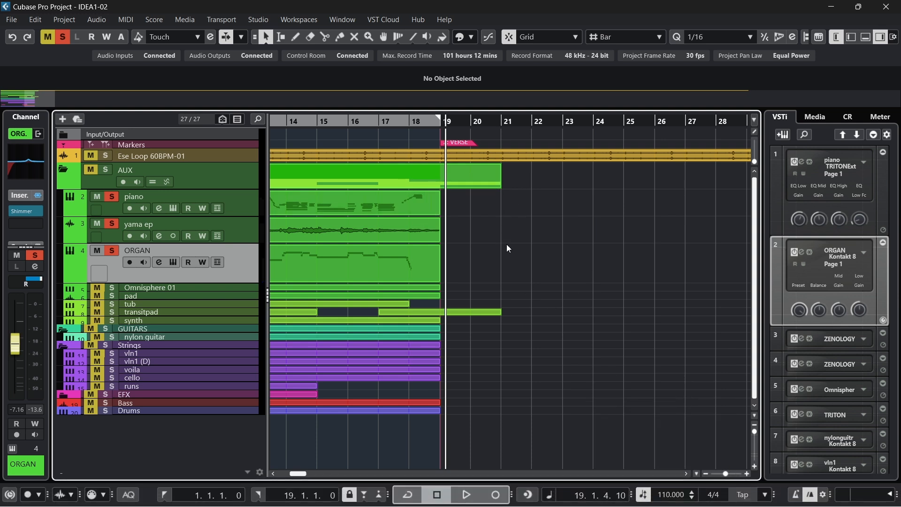
# Increase the Omnisphere 01 track's height and add it to the soloed tracks.
pyautogui.moveTo(299, 477); pyautogui.dragTo(280, 475)
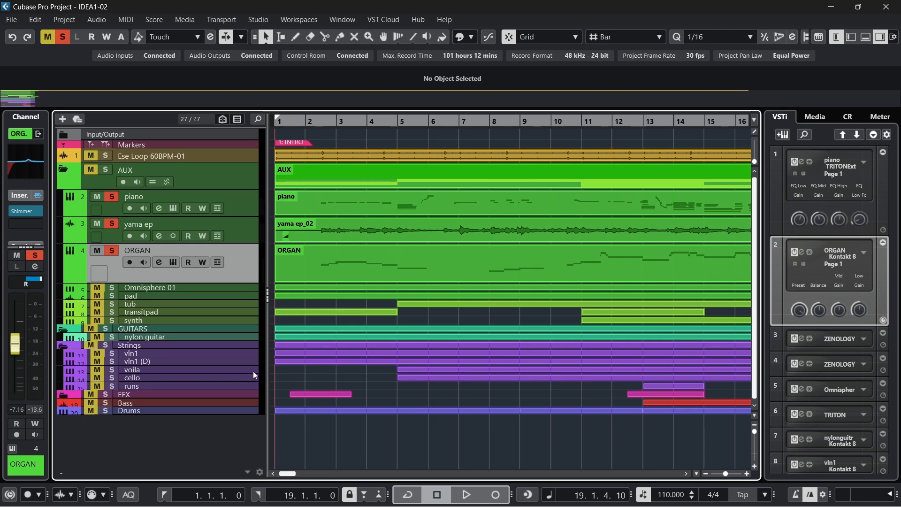
pyautogui.click(182, 286)
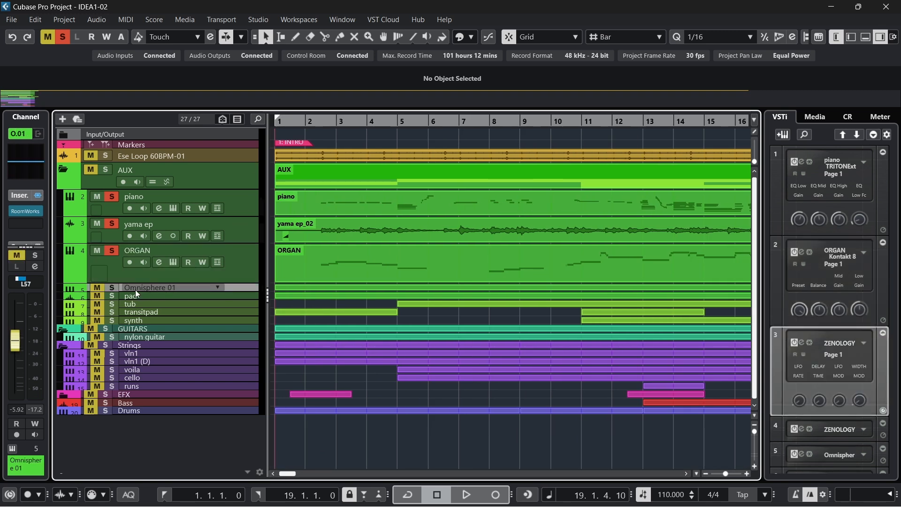
pyautogui.moveTo(126, 315); pyautogui.dragTo(129, 332)
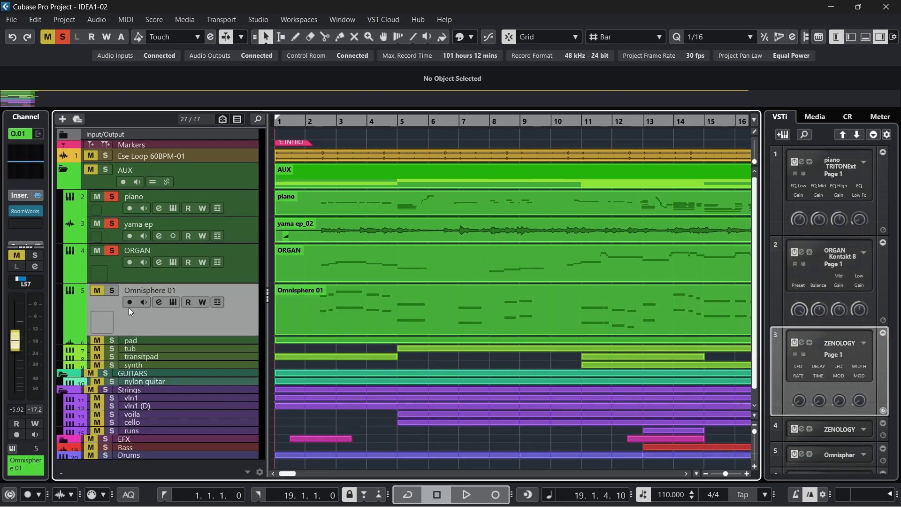
pyautogui.click(240, 266)
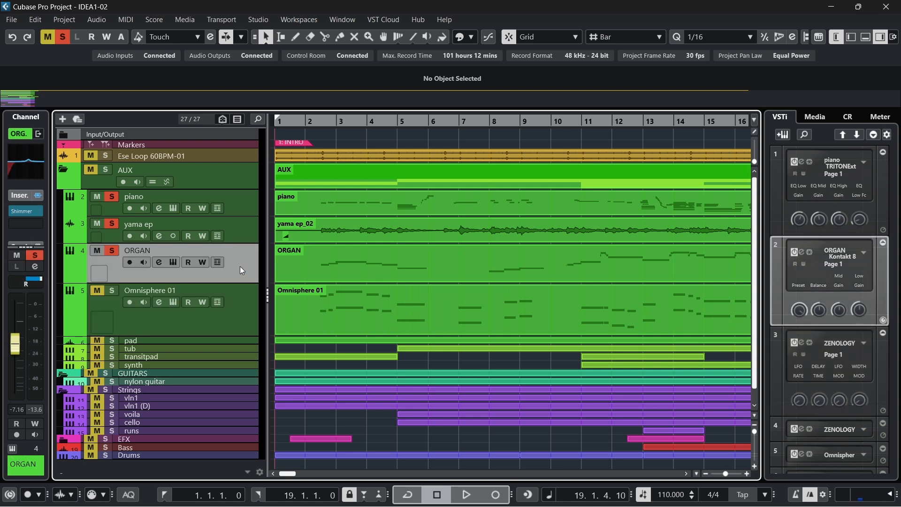
pyautogui.click(114, 289)
pyautogui.click(242, 297)
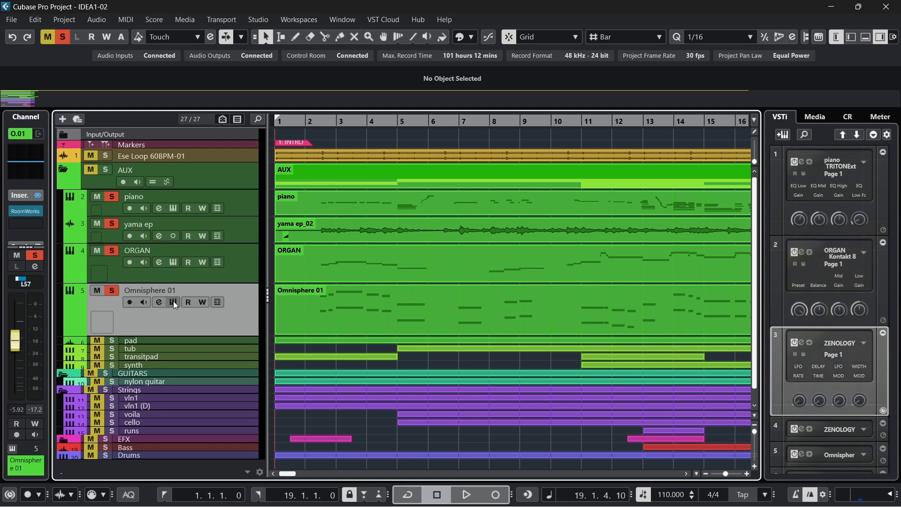
# Check the Omnisphere 01 track's ZENOLOGY instrument, then audition the intro while raising the track's volume fader to -3.56, and return to the project start.
pyautogui.click(173, 301)
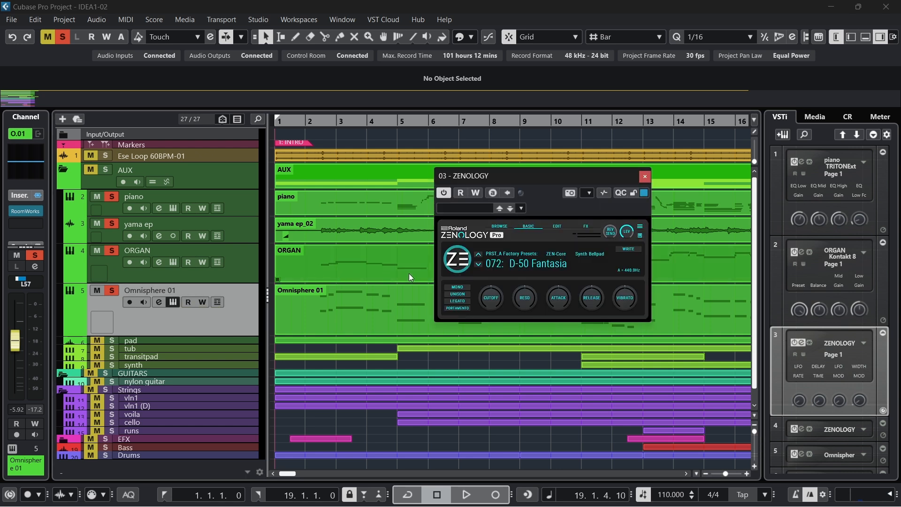
pyautogui.click(646, 176)
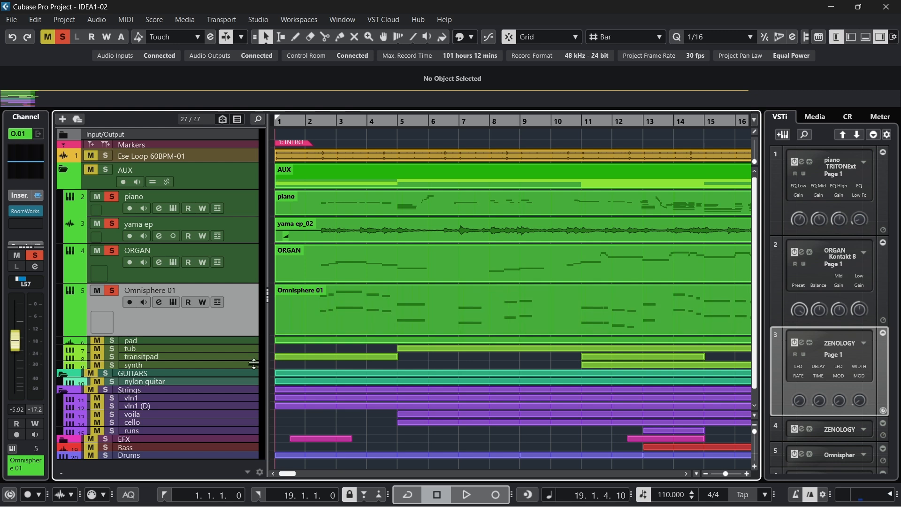
pyautogui.press('space')
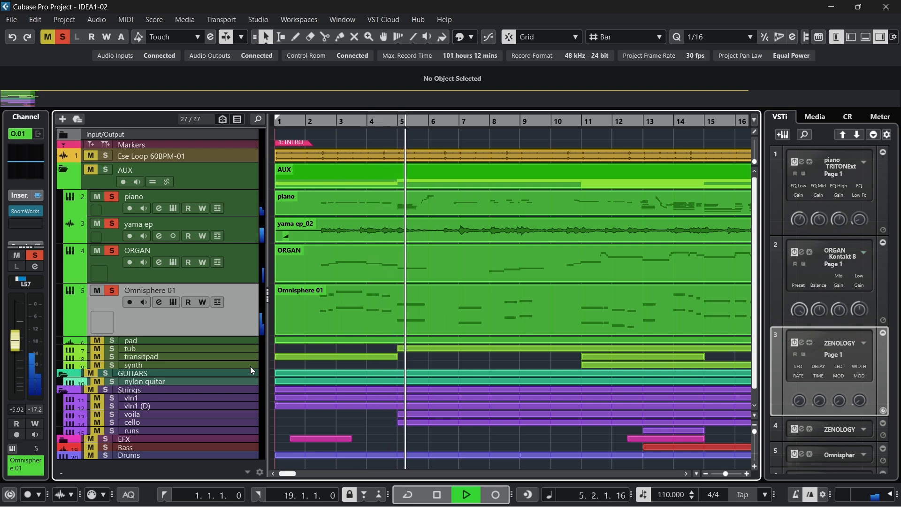
pyautogui.moveTo(12, 339); pyautogui.dragTo(14, 336)
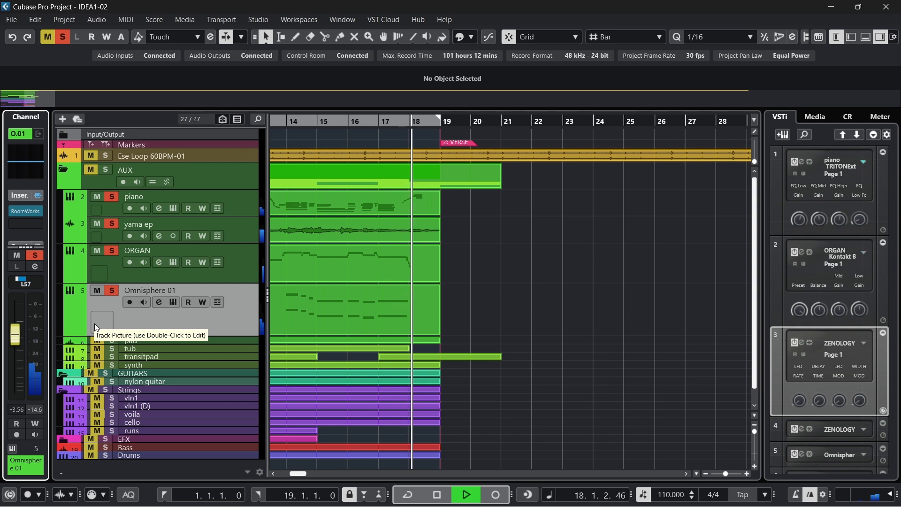
pyautogui.press('space')
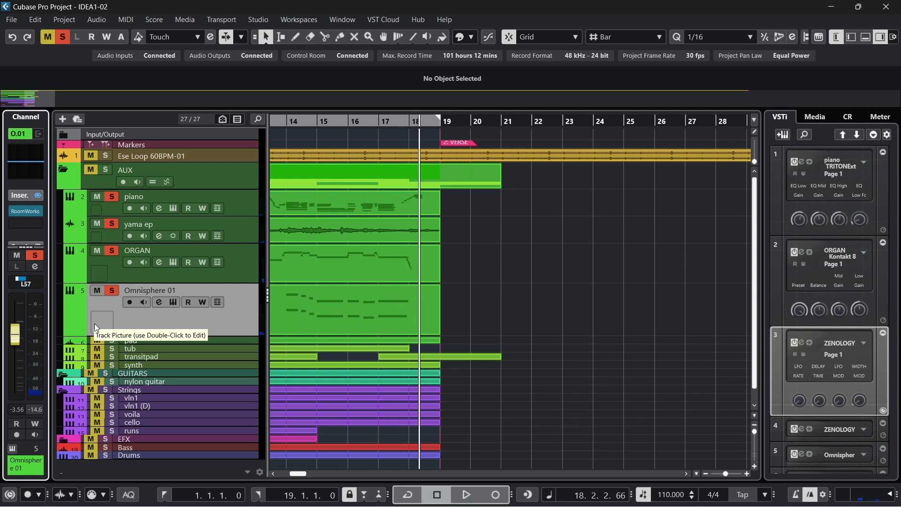
pyautogui.press('Home')
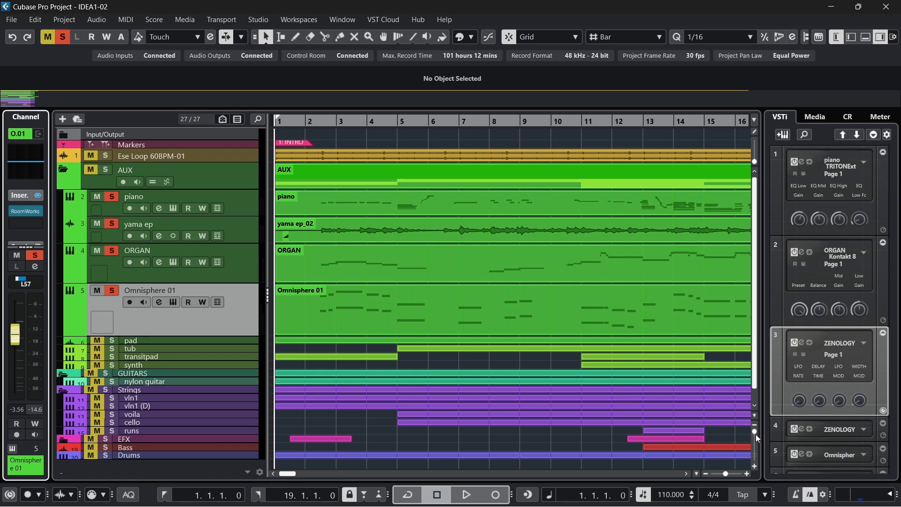
# Reset the track heights to a compact size, then solo the pad track and increase its height.
pyautogui.moveTo(754, 431); pyautogui.dragTo(750, 409)
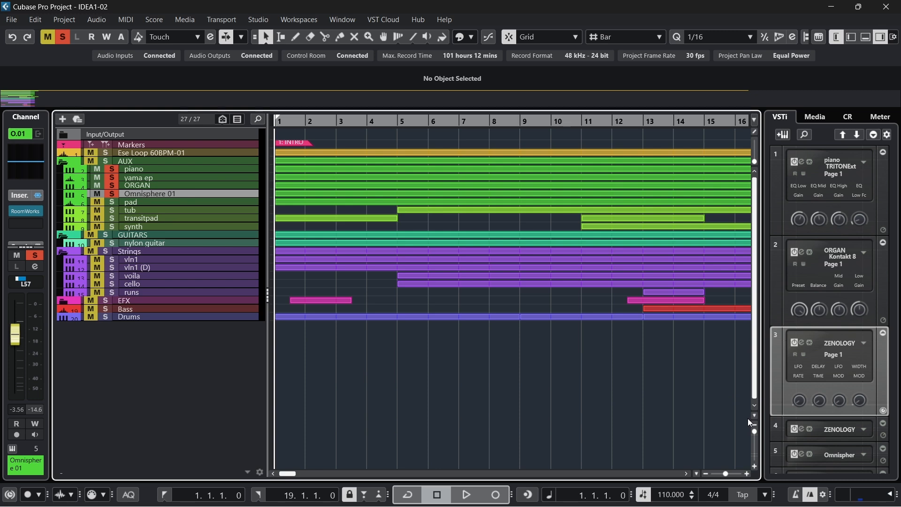
pyautogui.click(146, 239)
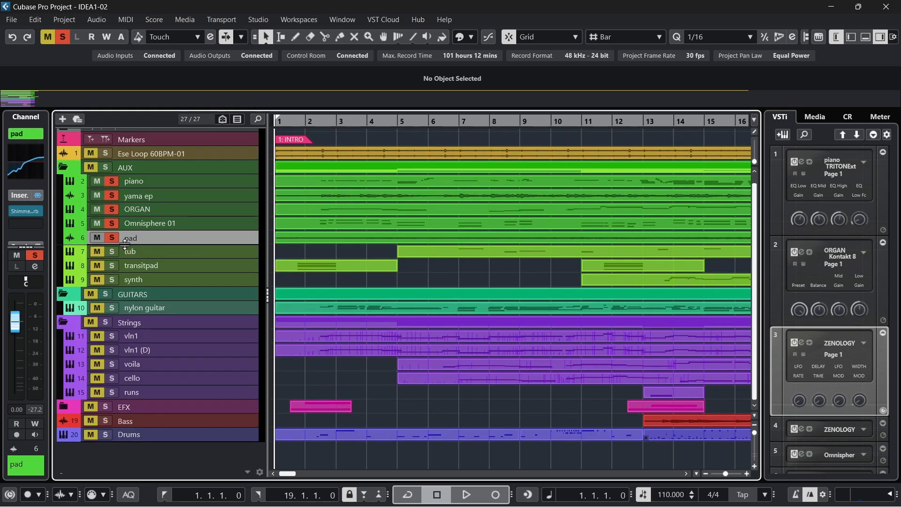
pyautogui.moveTo(125, 244); pyautogui.dragTo(128, 282)
# Select the pad track's audio event, audition the soloed tracks through the intro, and return to the project start.
pyautogui.click(309, 261)
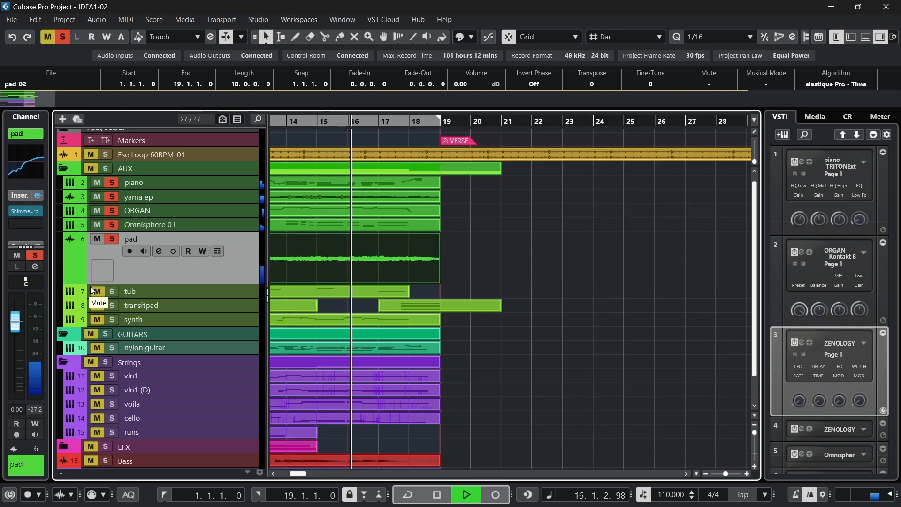
pyautogui.press('space')
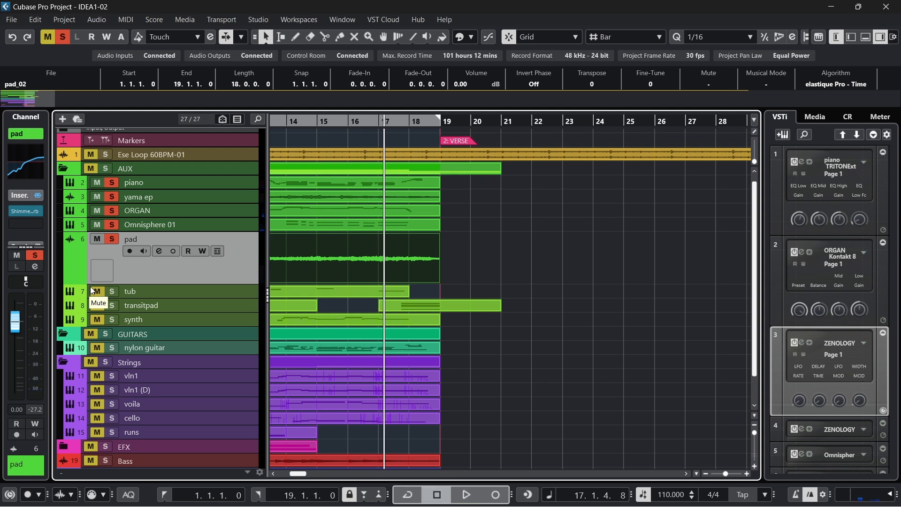
pyautogui.press('Home')
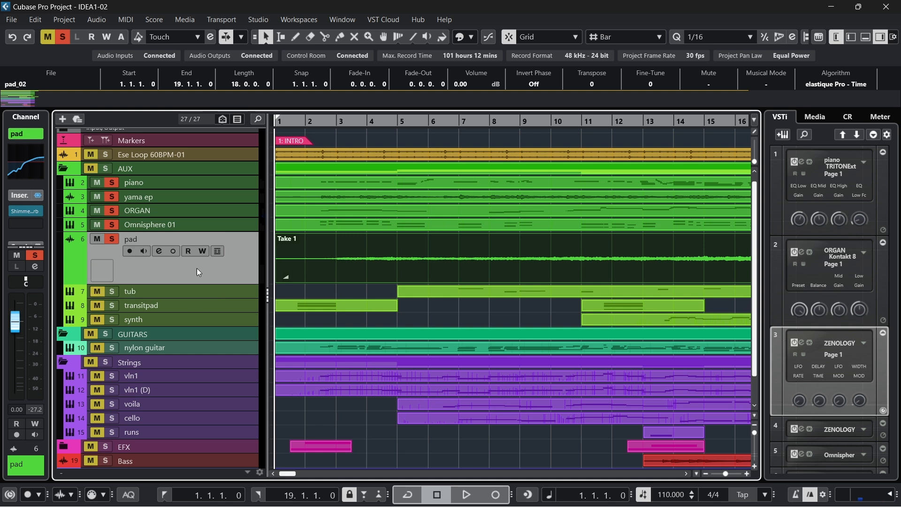
# Increase the nylon guitar track's height and reduce the pad track's height.
pyautogui.click(230, 345)
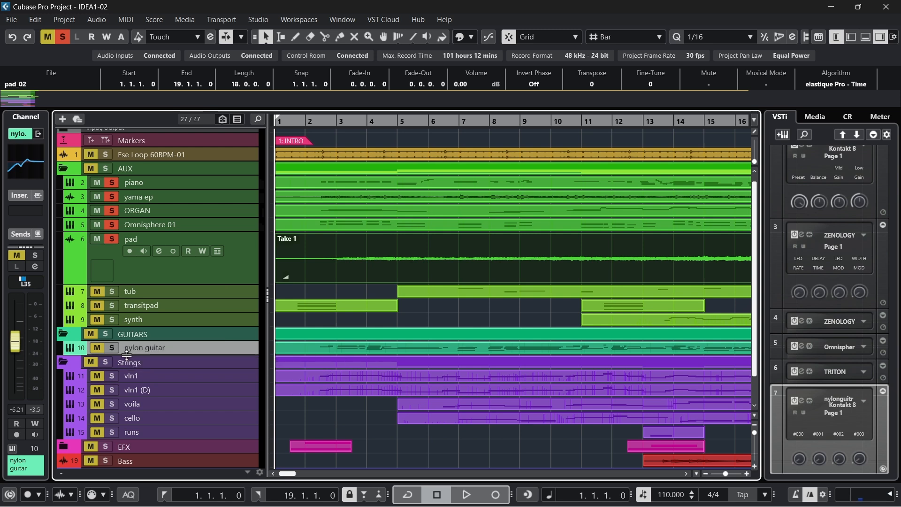
pyautogui.moveTo(126, 354); pyautogui.dragTo(122, 393)
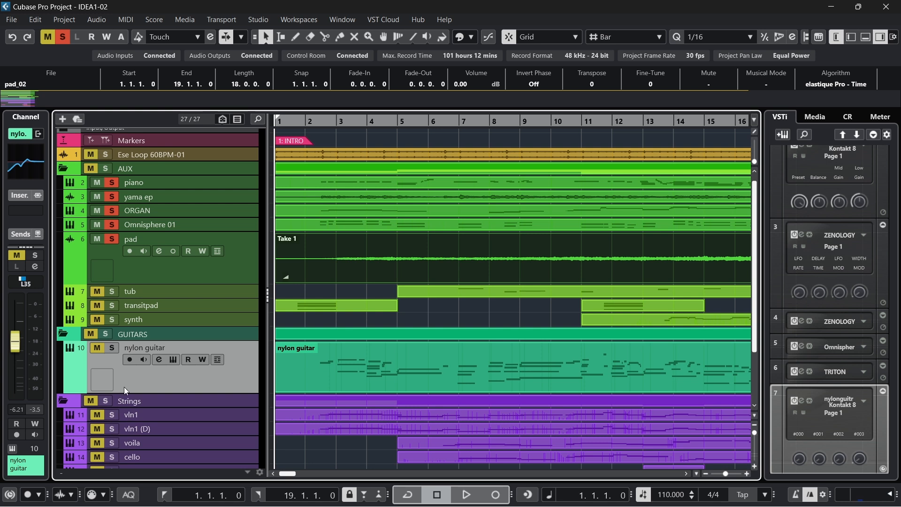
pyautogui.click(235, 272)
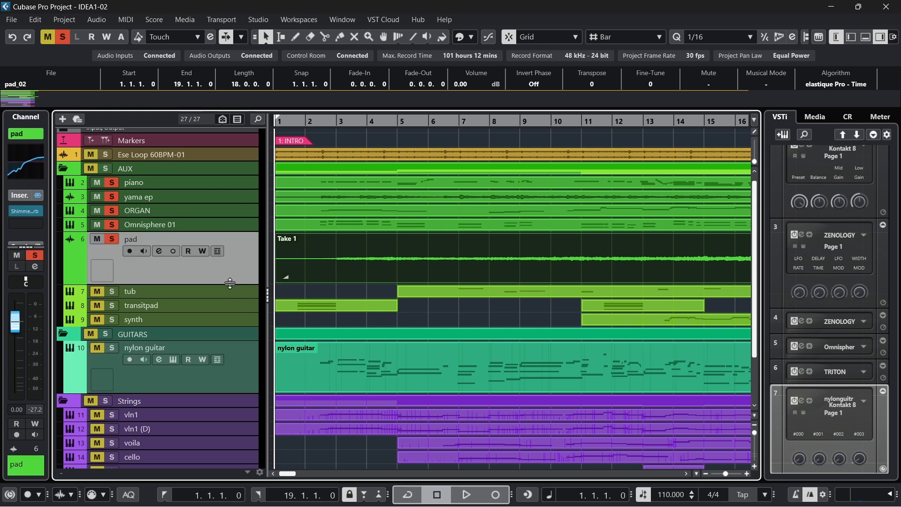
pyautogui.moveTo(229, 282); pyautogui.dragTo(239, 262)
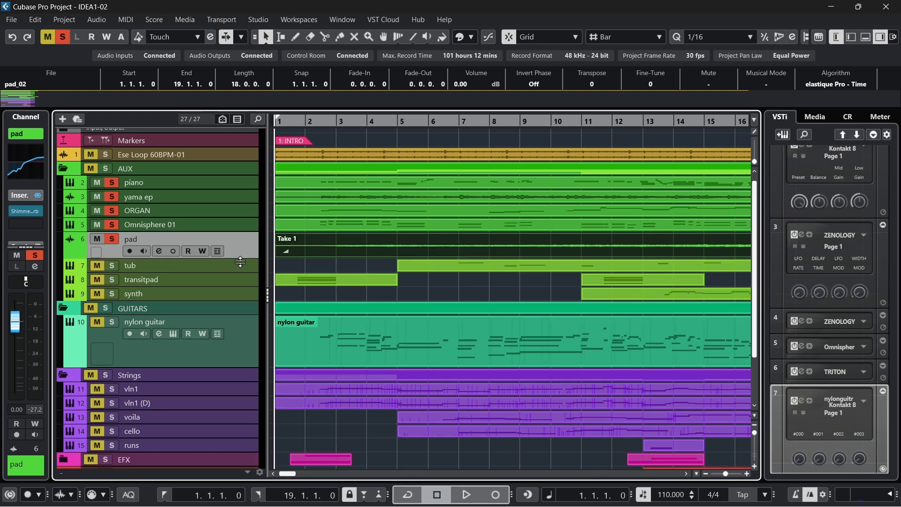
# Add the nylon guitar track to the soloed tracks, inspect its Kontakt instrument, and close the instrument window.
pyautogui.click(230, 349)
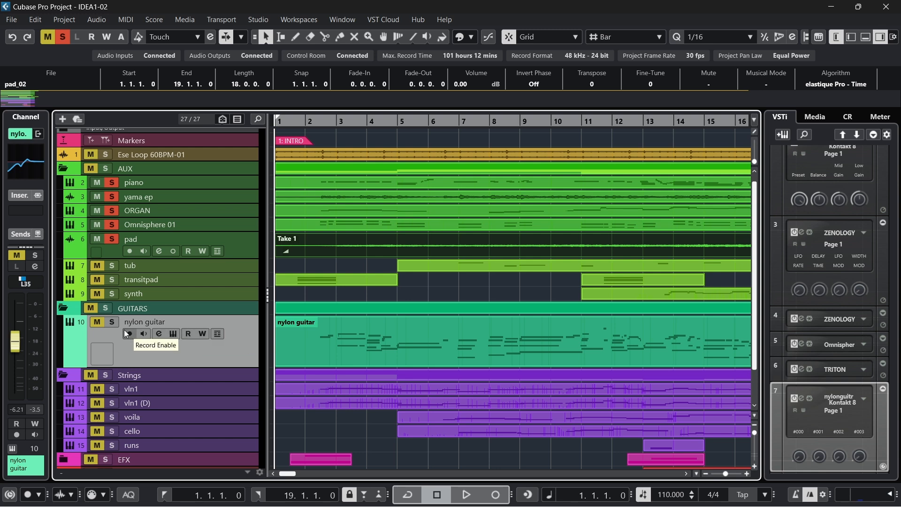
pyautogui.click(112, 324)
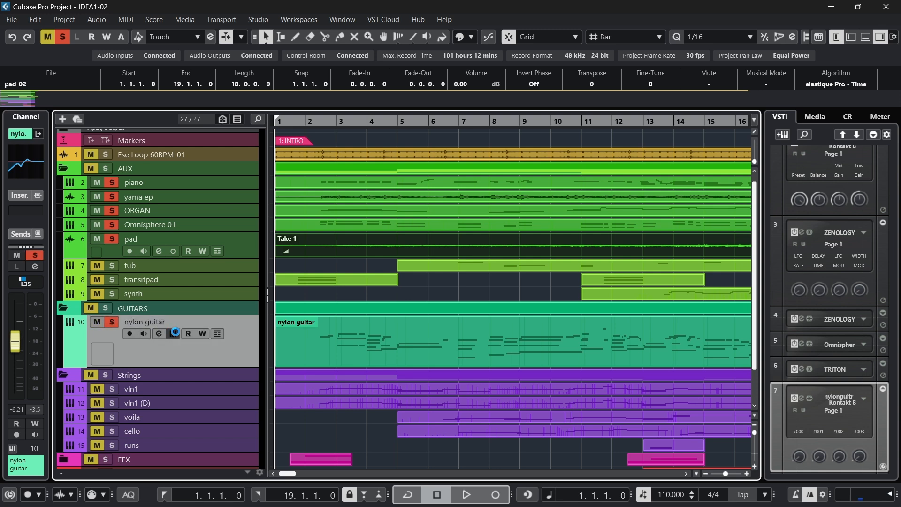
pyautogui.click(174, 332)
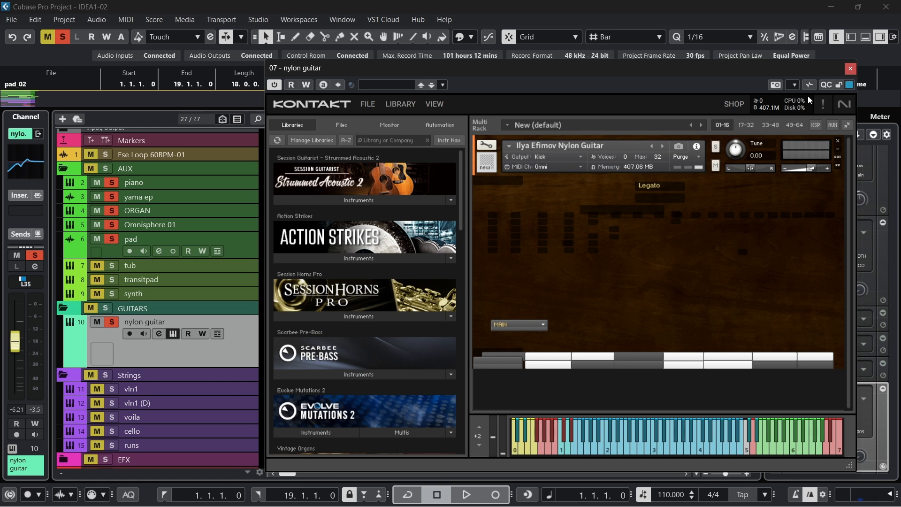
pyautogui.click(850, 68)
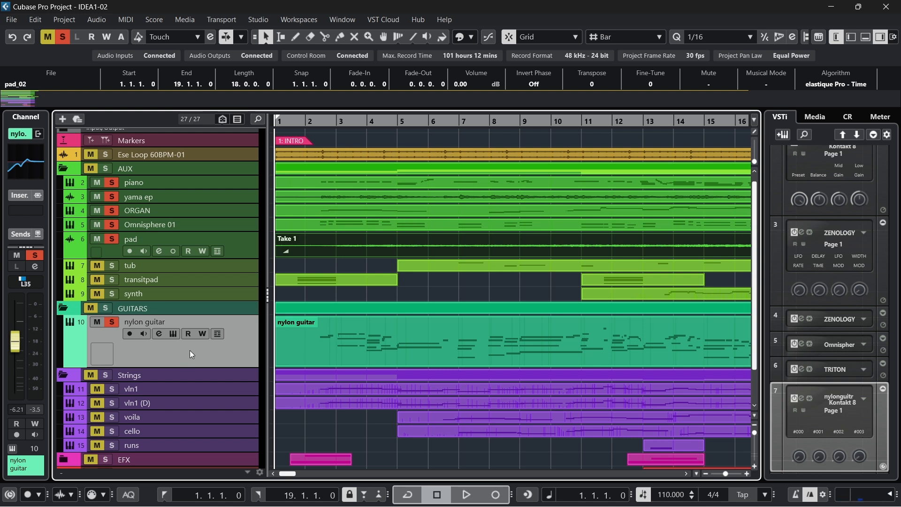
# Record-enable the nylon guitar track, reopen its Kontakt instrument to try the Ilya Efimov Nylon Guitar sound, and close it.
pyautogui.click(129, 333)
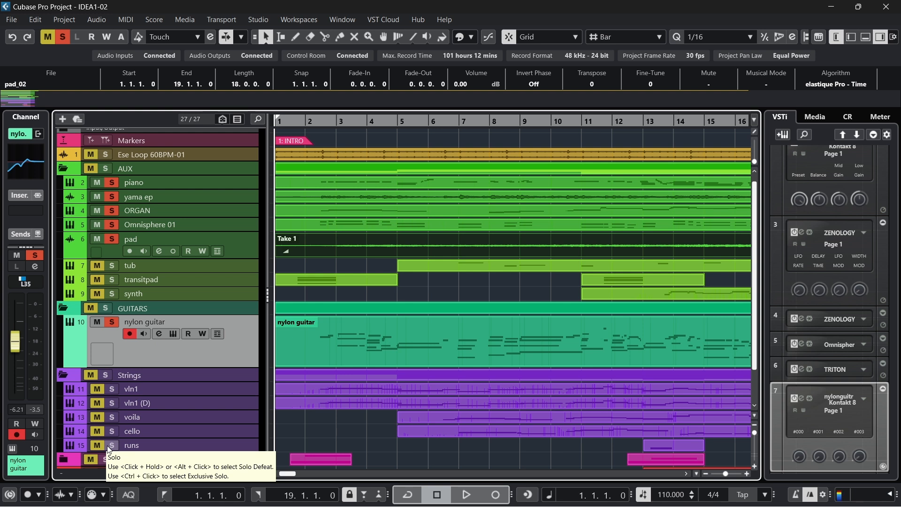
pyautogui.click(172, 333)
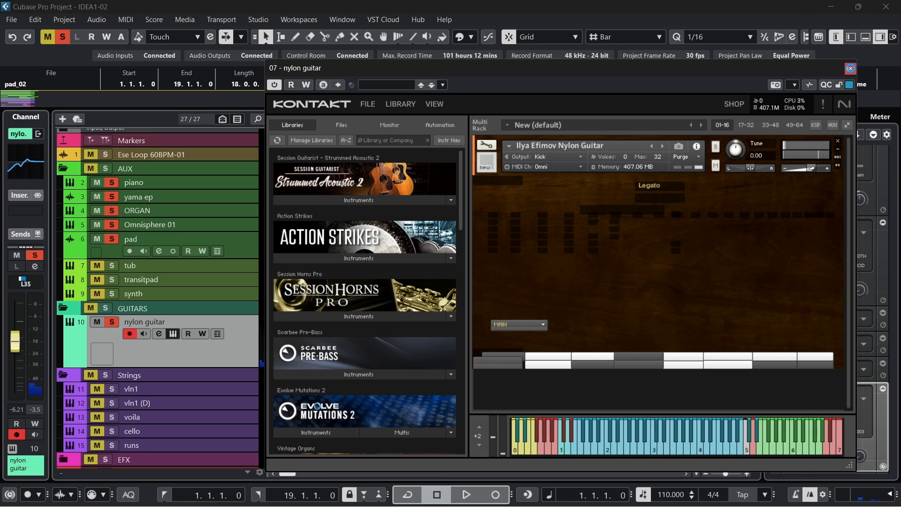
pyautogui.click(850, 69)
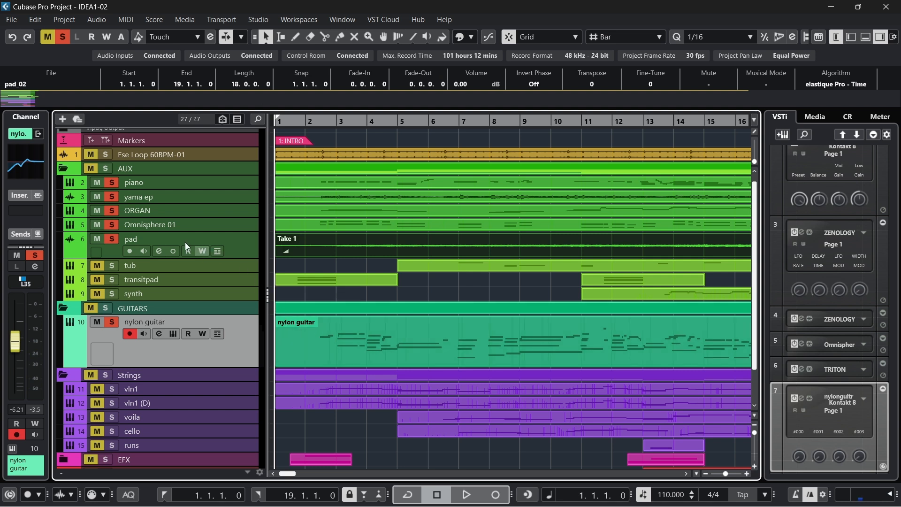
# Unsolo the ORGAN, Omnisphere 01 and pad tracks and play the remaining soloed tracks from bar 1.
pyautogui.click(112, 224)
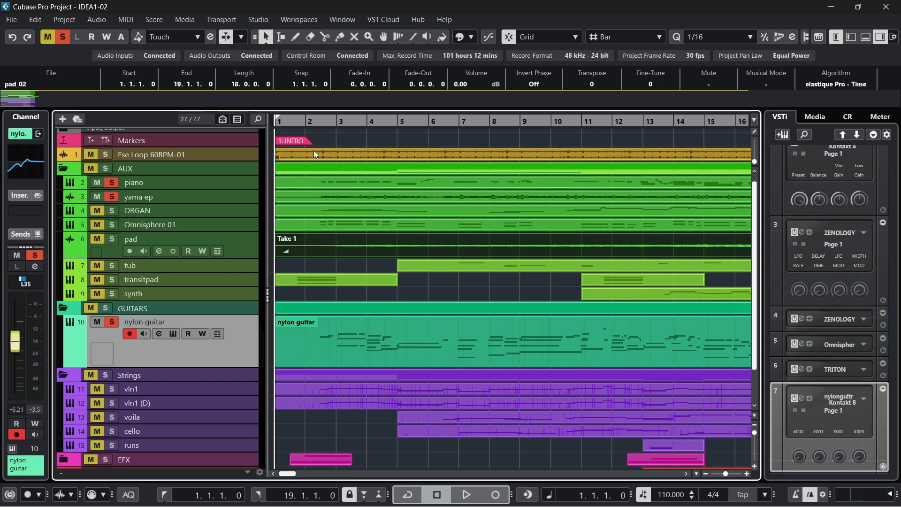
pyautogui.click(285, 124)
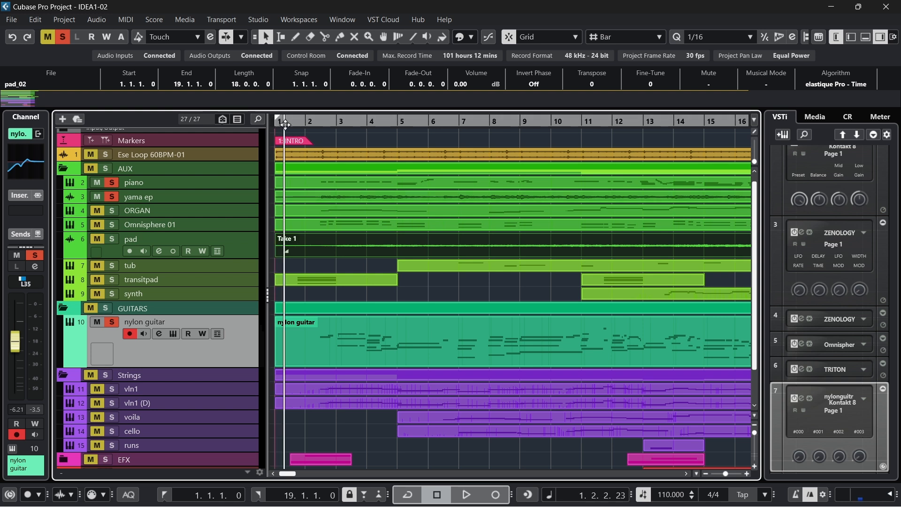
pyautogui.press('space')
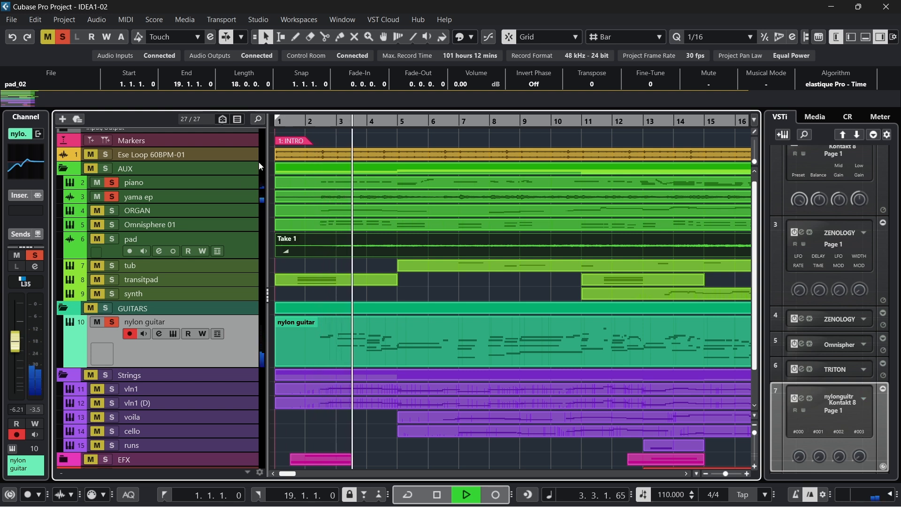
# Raise the nylon guitar channel's volume to -4.87 dB during playback, and stop playback just before the VERSE marker.
pyautogui.moveTo(12, 350); pyautogui.dragTo(12, 349)
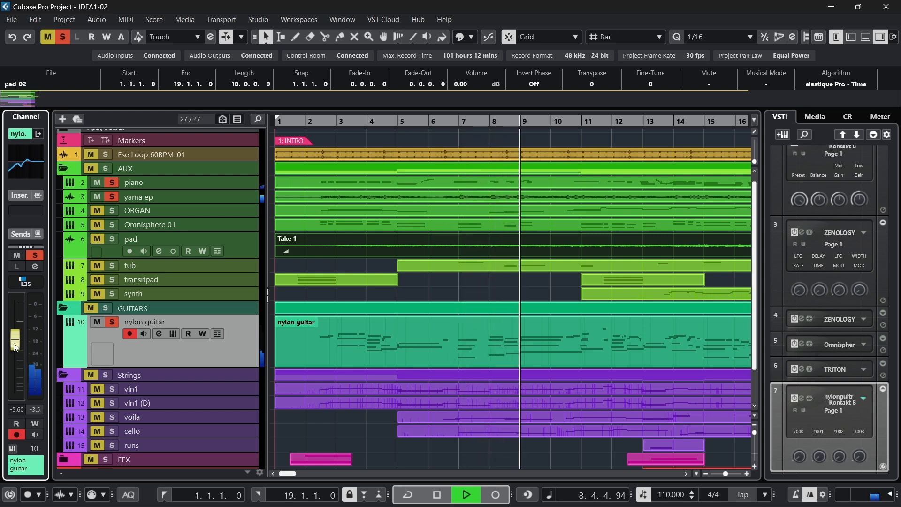
pyautogui.moveTo(15, 346); pyautogui.dragTo(16, 344)
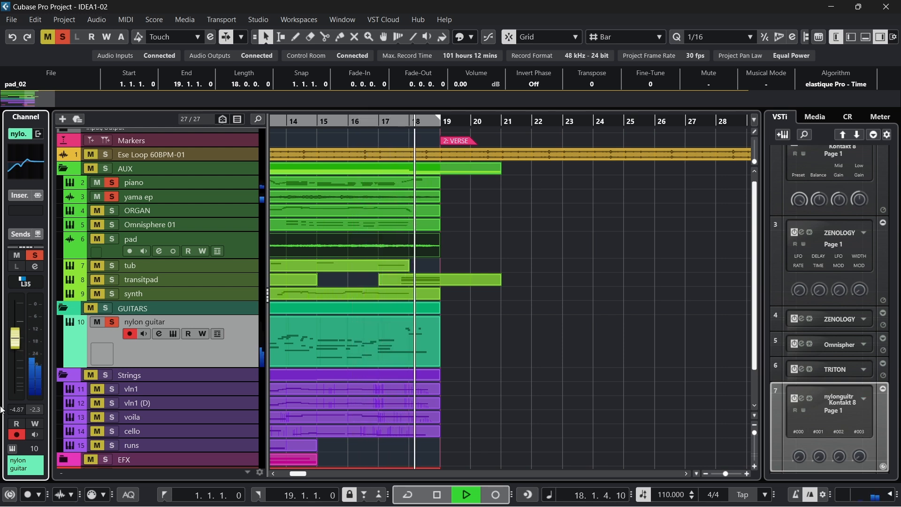
pyautogui.press('space')
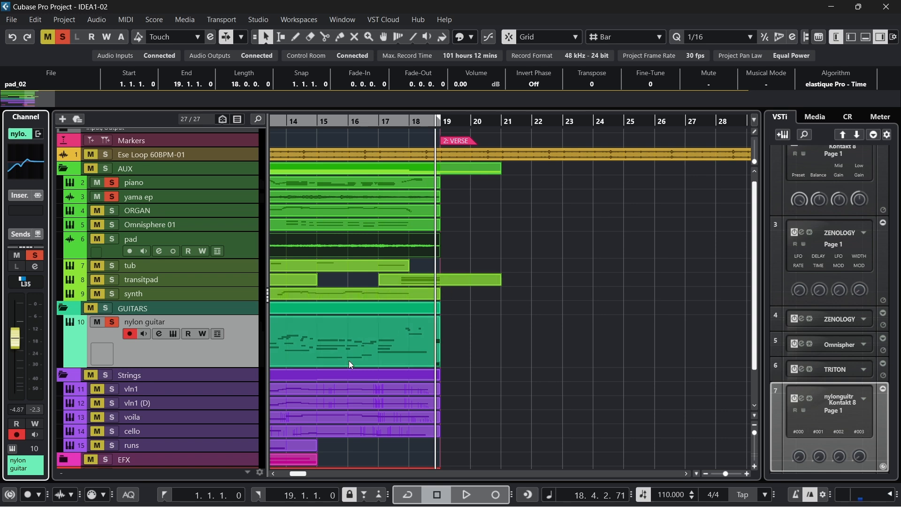
# Clear all solos, solo only the tub track, and audition it from about bar 6.
pyautogui.moveTo(299, 475); pyautogui.dragTo(289, 474)
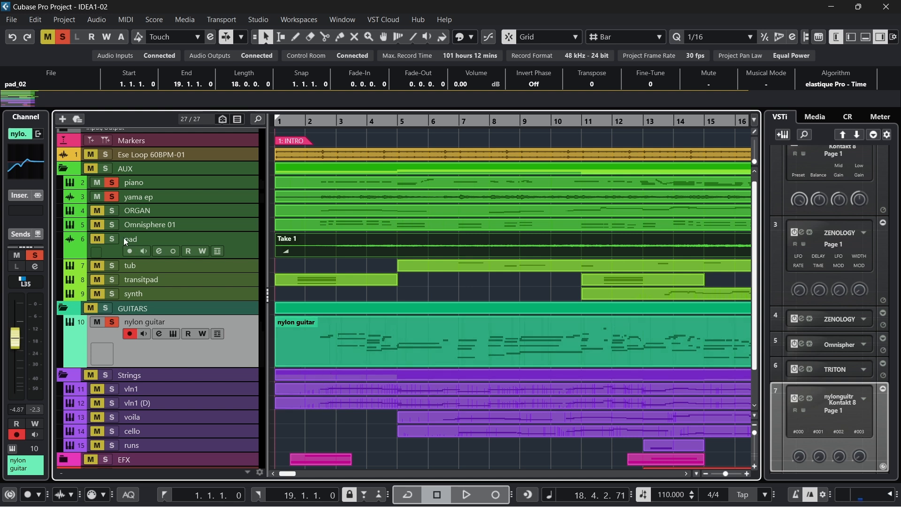
pyautogui.click(113, 265)
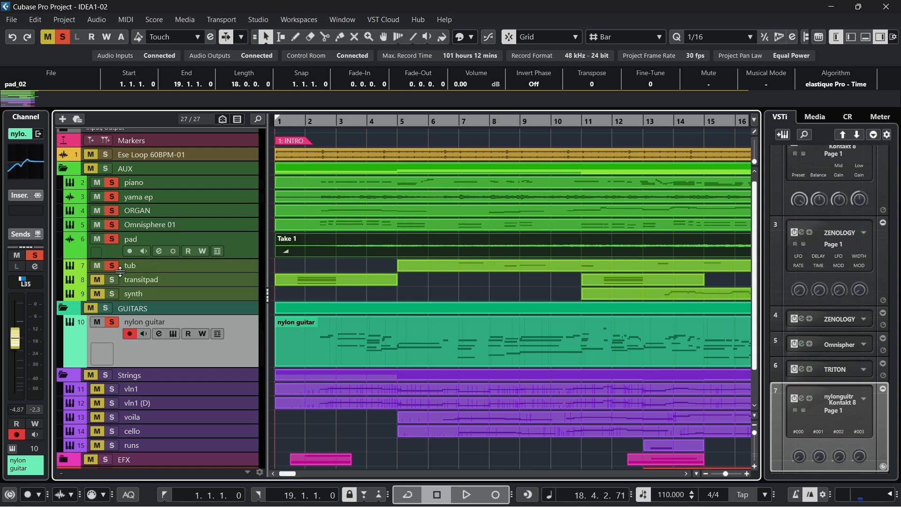
pyautogui.click(122, 268)
pyautogui.click(63, 37)
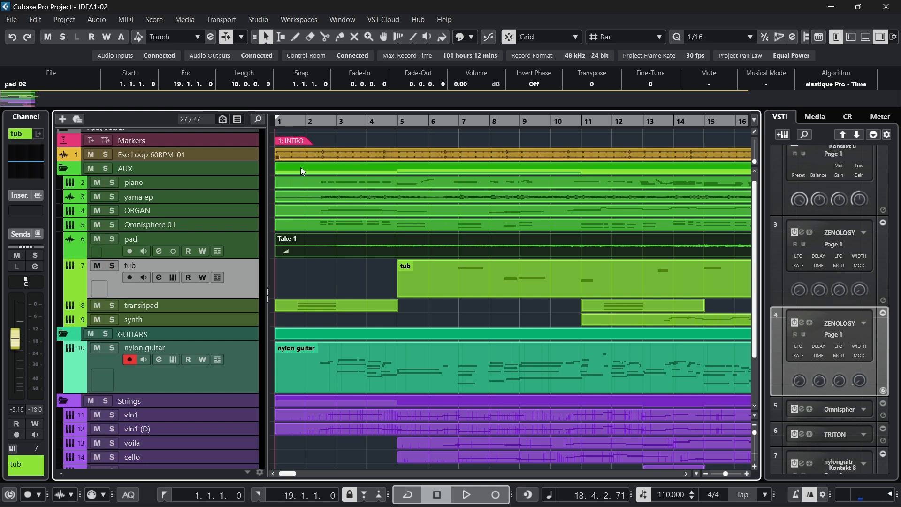
pyautogui.click(111, 265)
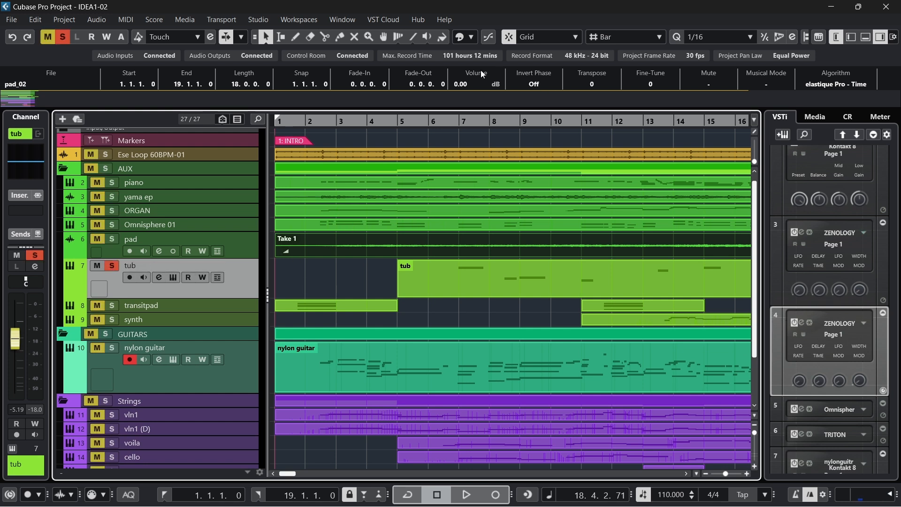
pyautogui.doubleClick(446, 125)
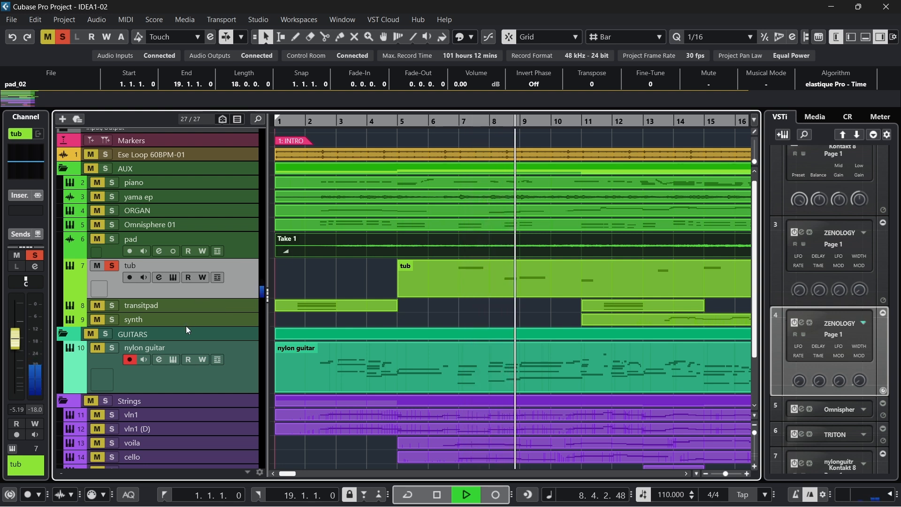
pyautogui.press('space')
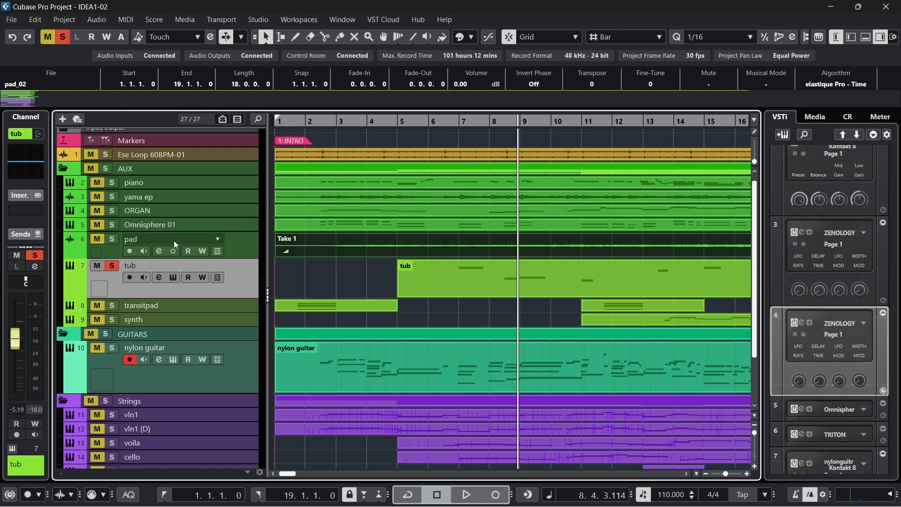
# Solo the transitpad track in place of tub, return to the project start, and show the selected track's Inspector.
pyautogui.click(111, 266)
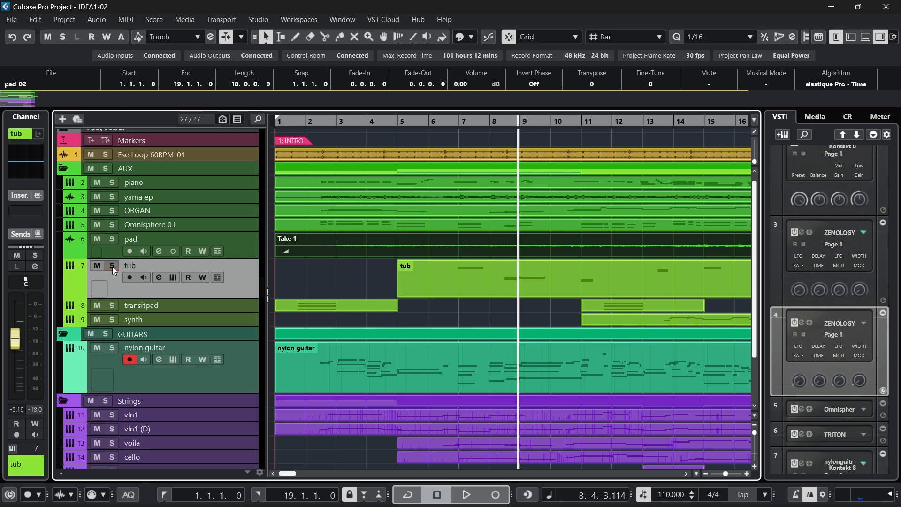
pyautogui.click(111, 305)
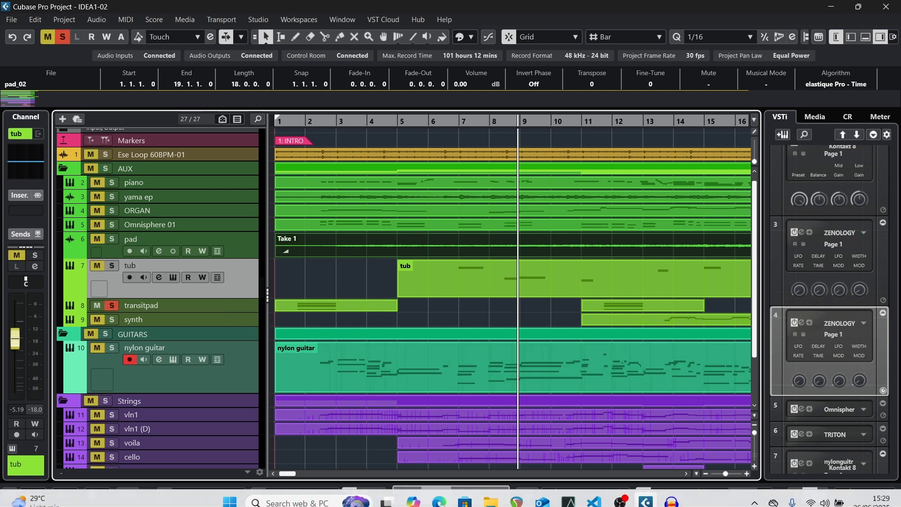
pyautogui.press('.')
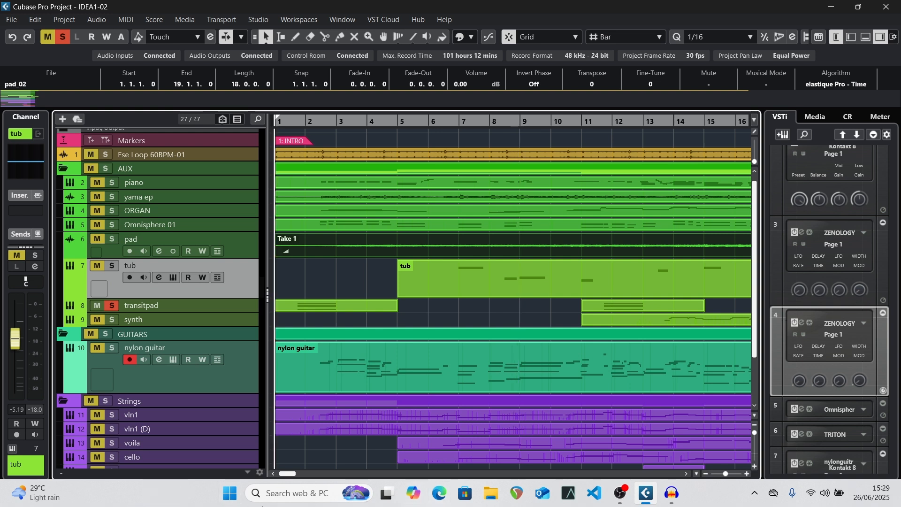
pyautogui.rightClick(221, 308)
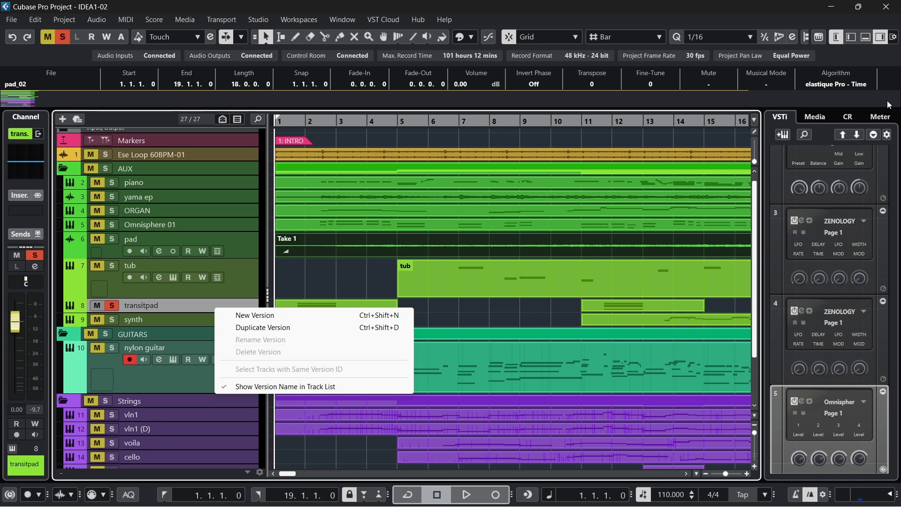
pyautogui.click(843, 38)
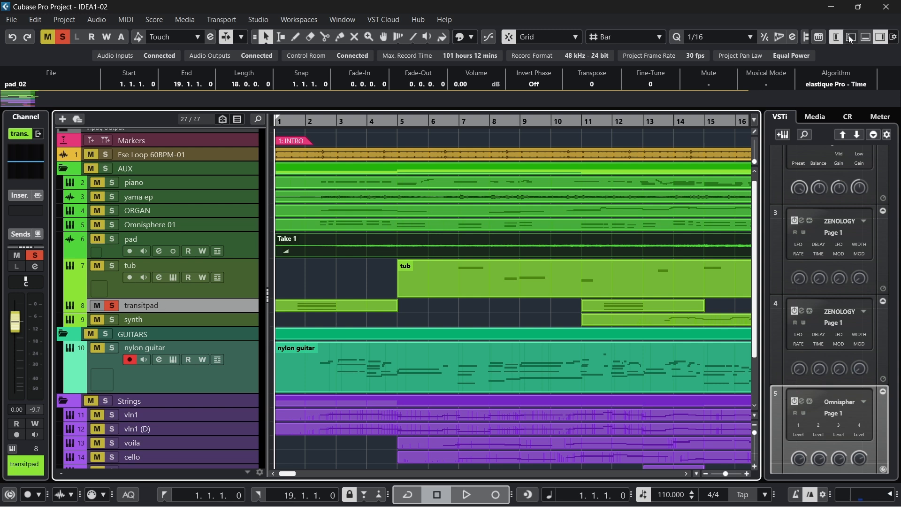
pyautogui.click(838, 37)
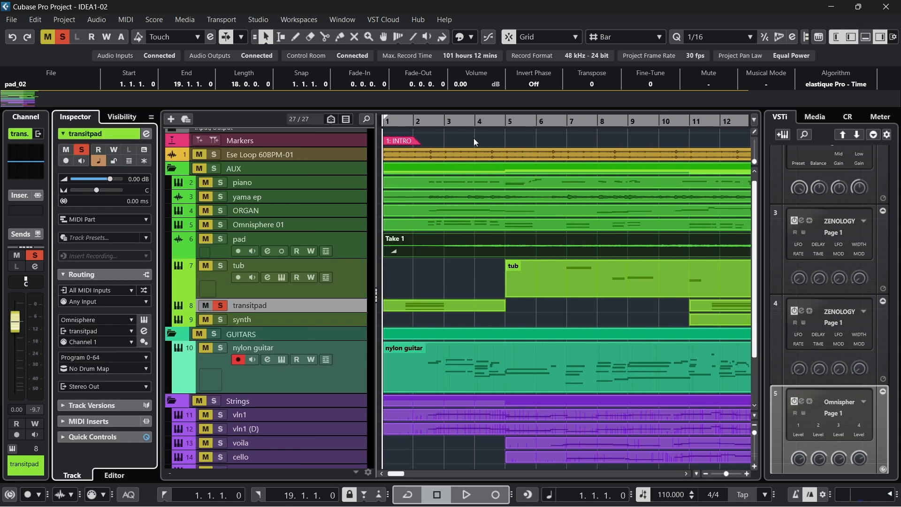
# Open the transitpad track's Omnisphere instrument, filter the patches to Pads + Strings, choose Agape Sheen, and close the instrument window.
pyautogui.click(139, 319)
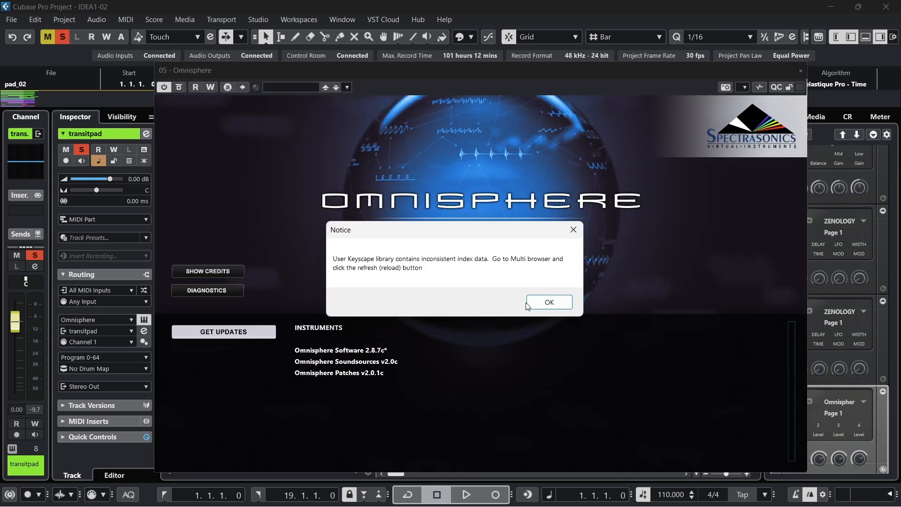
pyautogui.click(527, 303)
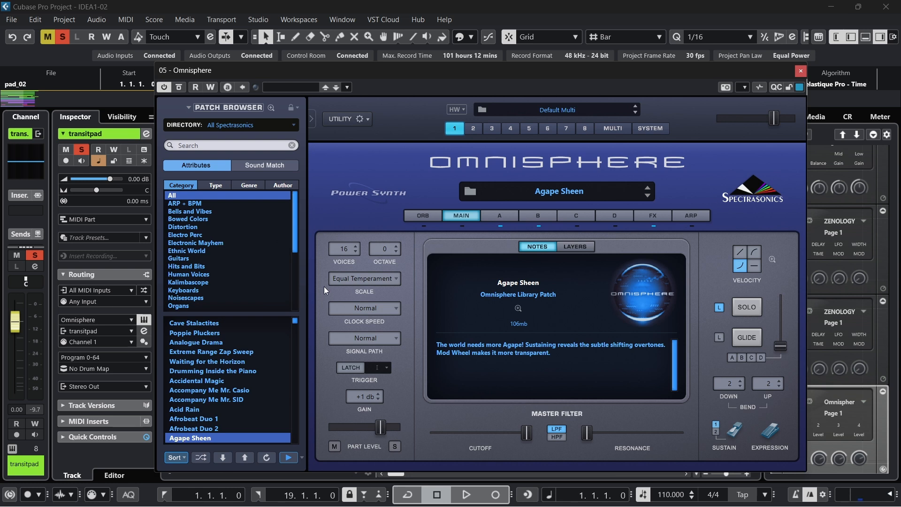
pyautogui.scroll(-2, 239, 295)
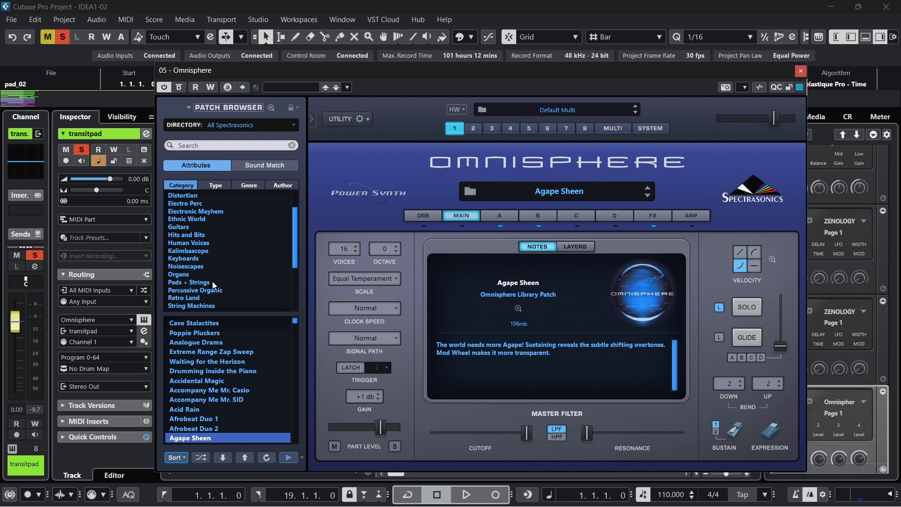
pyautogui.click(214, 283)
pyautogui.click(214, 323)
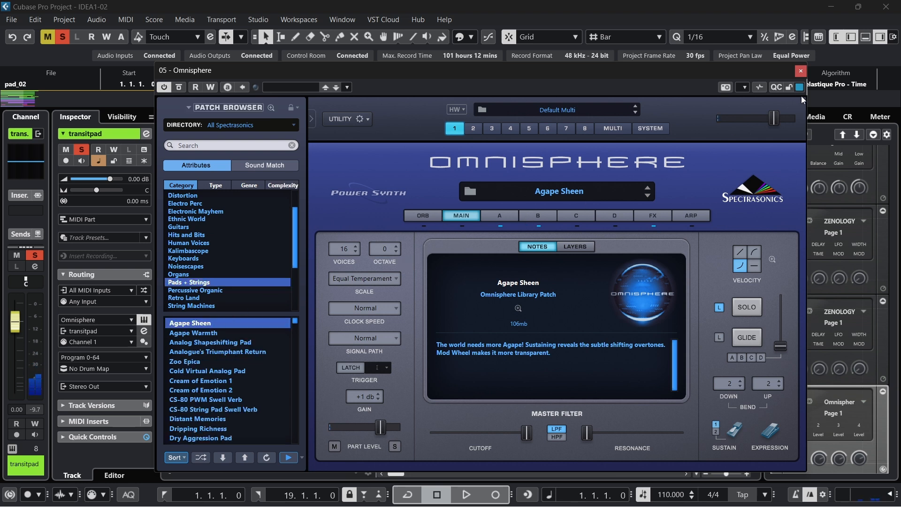
pyautogui.click(803, 70)
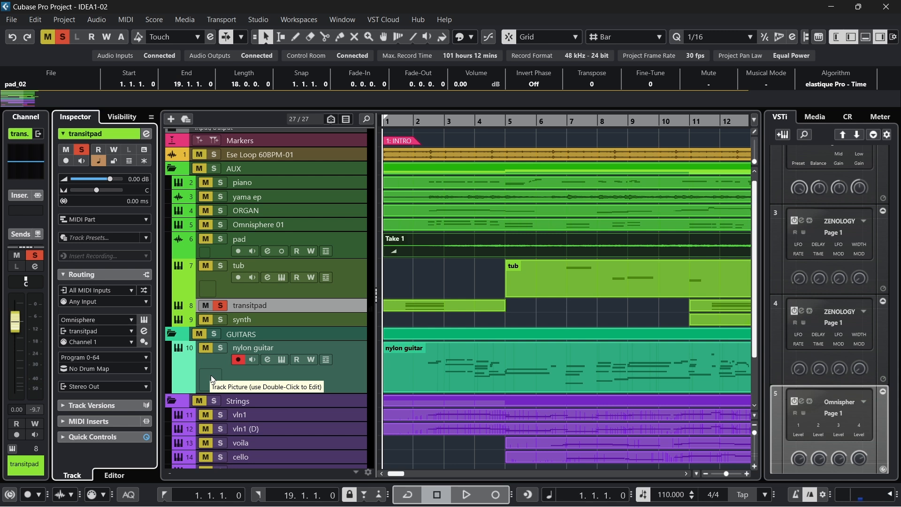
# Audition the transitpad track from bar 1 and switch the solo to the synth track.
pyautogui.press('space')
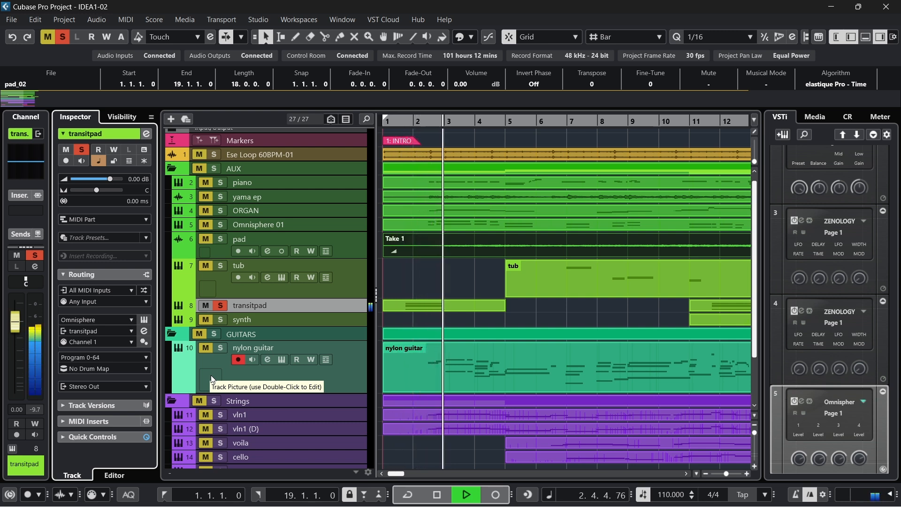
pyautogui.press('space')
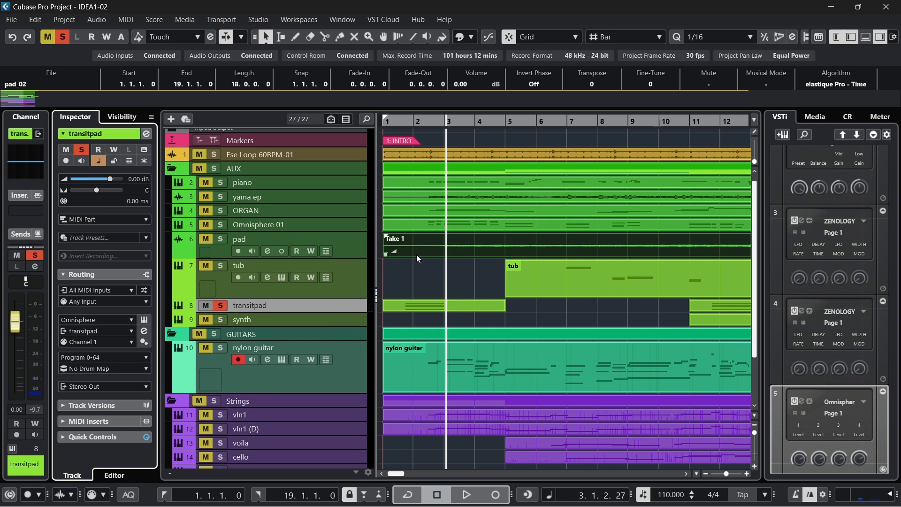
pyautogui.click(214, 320)
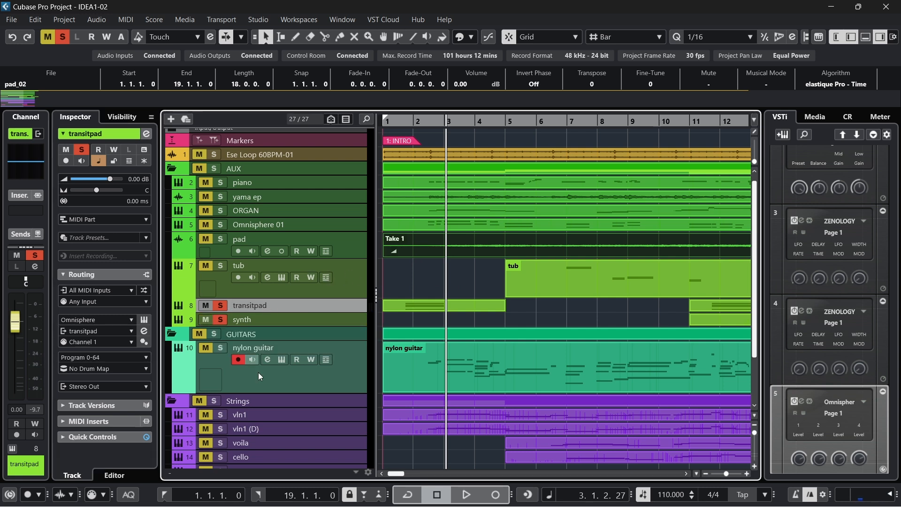
pyautogui.moveTo(396, 474); pyautogui.dragTo(402, 478)
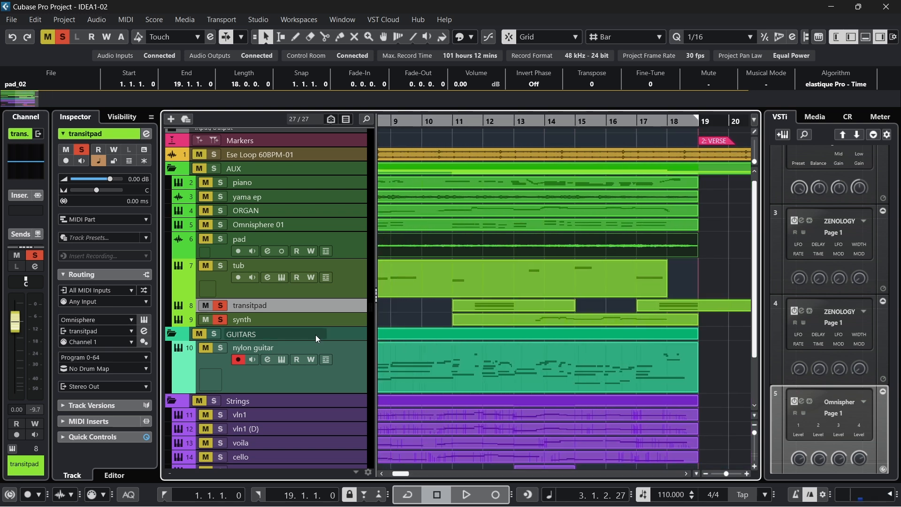
pyautogui.click(220, 305)
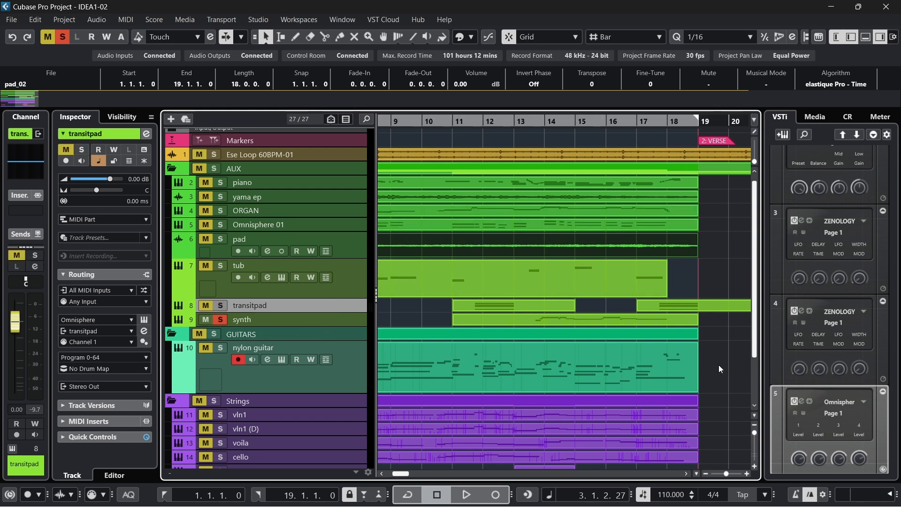
# Inspect the synth track's TRITON instrument, close it, and audition the soloed synth from about bar 13.
pyautogui.click(267, 318)
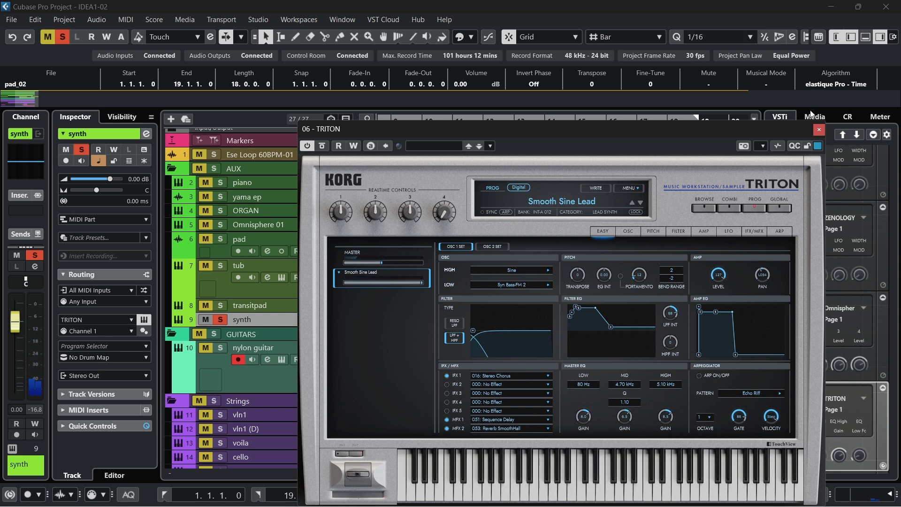
pyautogui.click(818, 130)
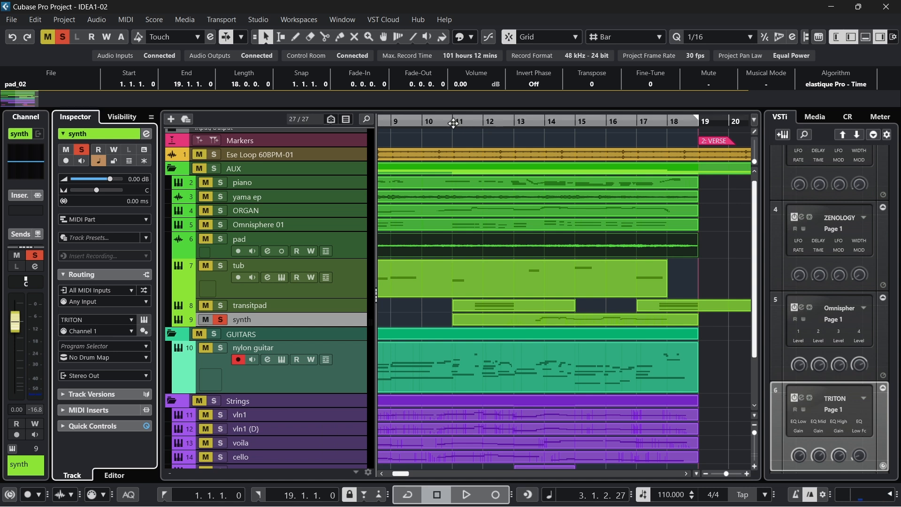
pyautogui.doubleClick(531, 126)
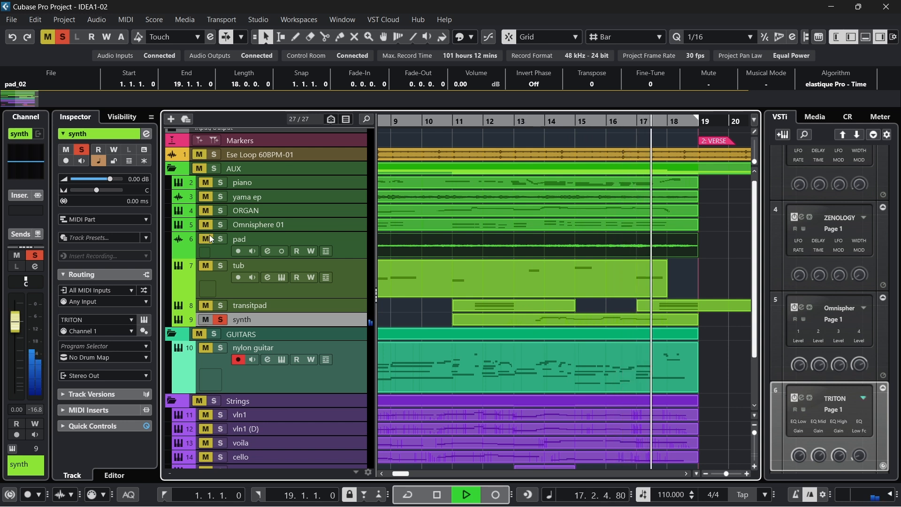
pyautogui.press('space')
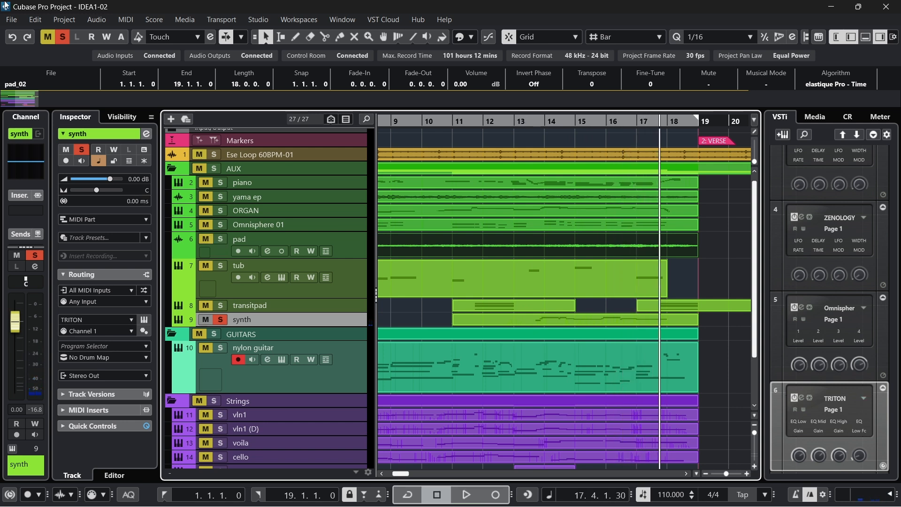
# Solo the Ese Loop 60BPM-01 track with the AUX and GUITARS folders, and play them together from bar 1.
pyautogui.click(214, 168)
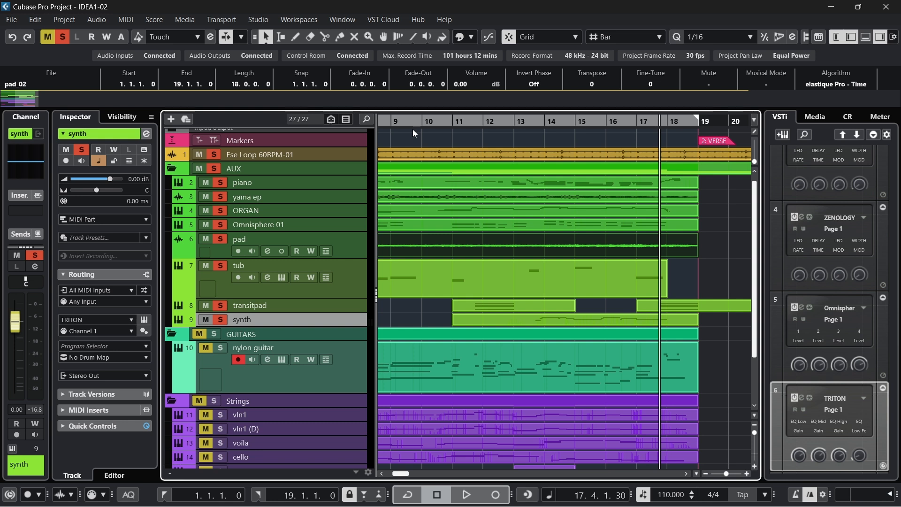
pyautogui.press('Home')
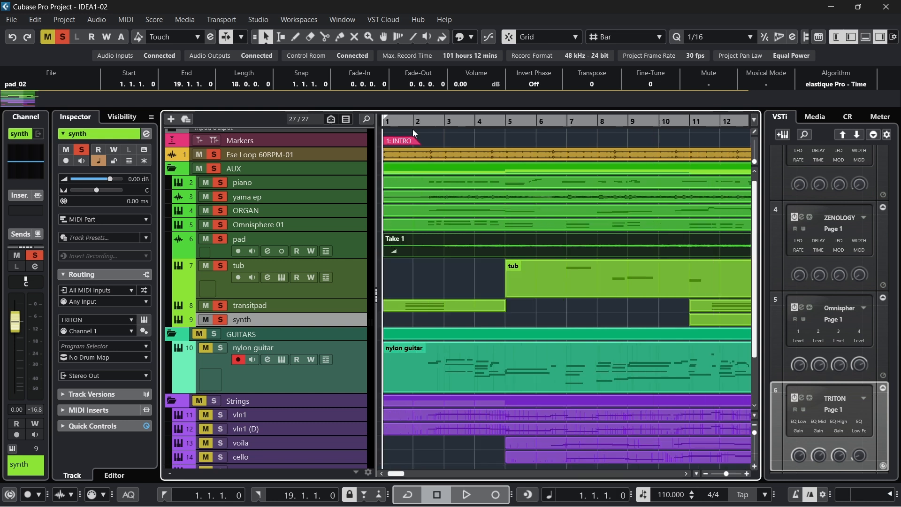
pyautogui.press('space')
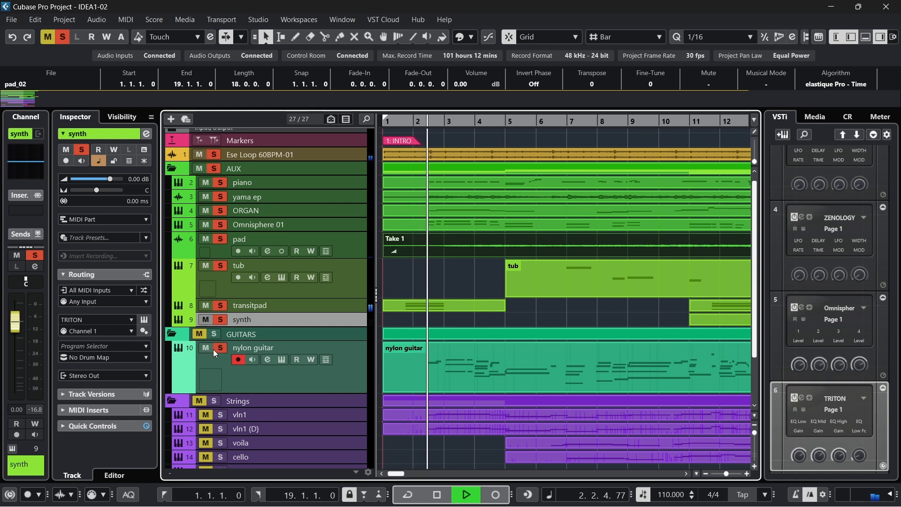
pyautogui.click(211, 335)
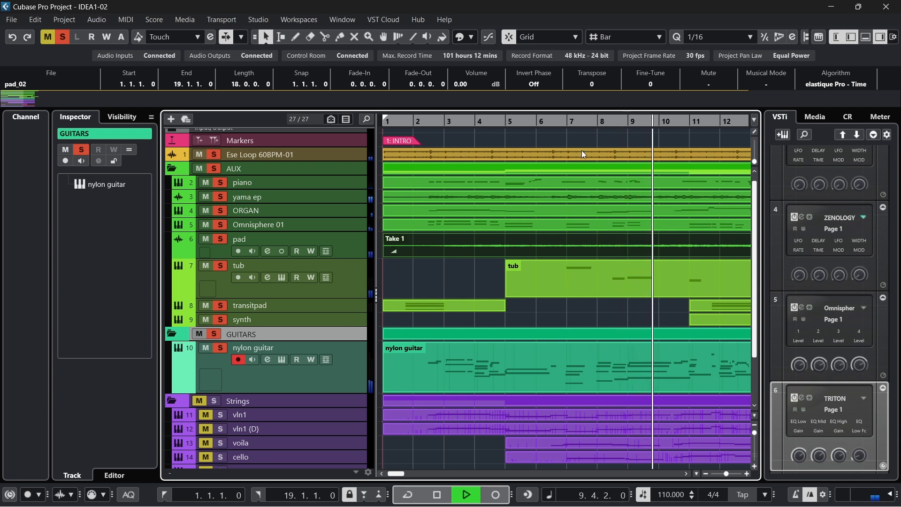
# Collapse all instrument panels in the VSTi rack while playback continues.
pyautogui.click(873, 135)
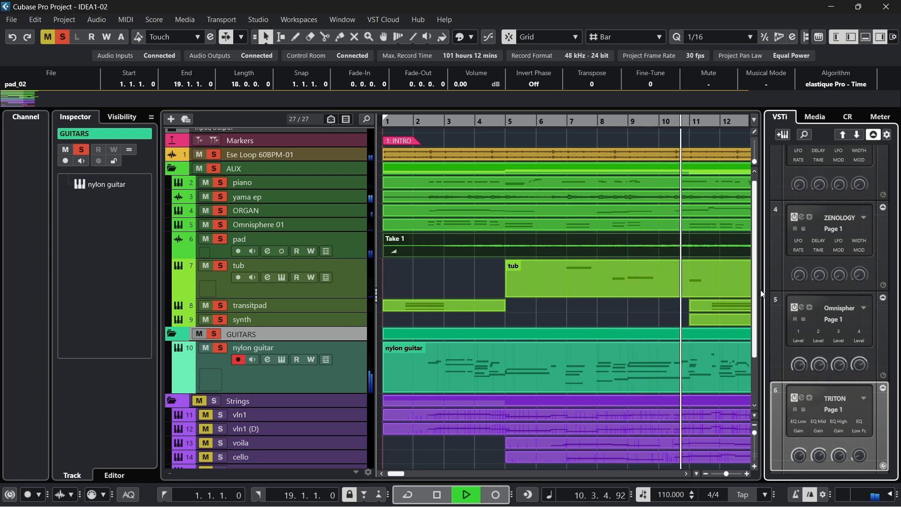
pyautogui.click(872, 135)
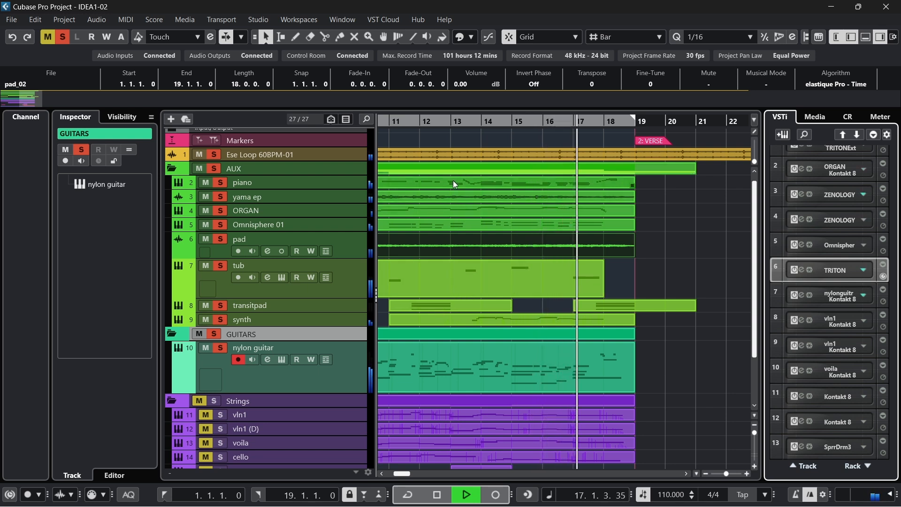
# Move the transitpad part at bar 11 to start at bar 12, replay it in context from about bar 12, and stop playback.
pyautogui.click(425, 121)
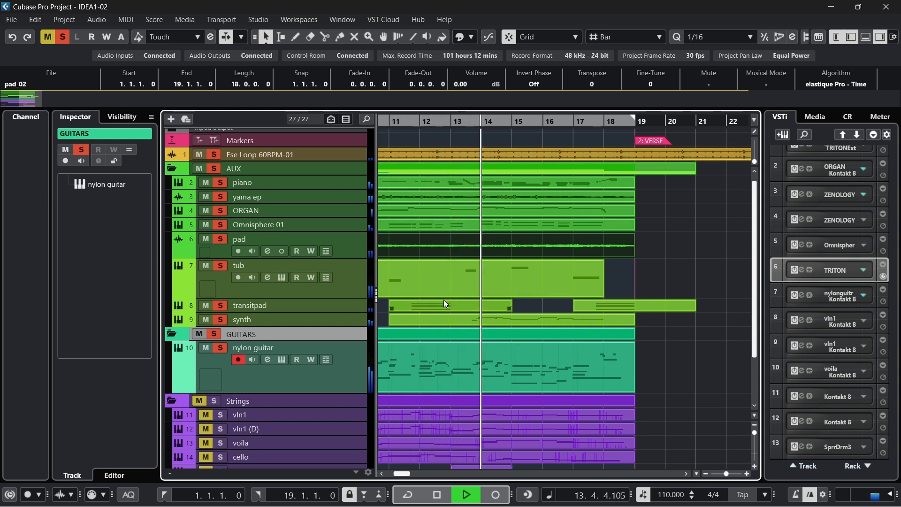
pyautogui.moveTo(449, 304); pyautogui.dragTo(474, 305)
pyautogui.click(419, 123)
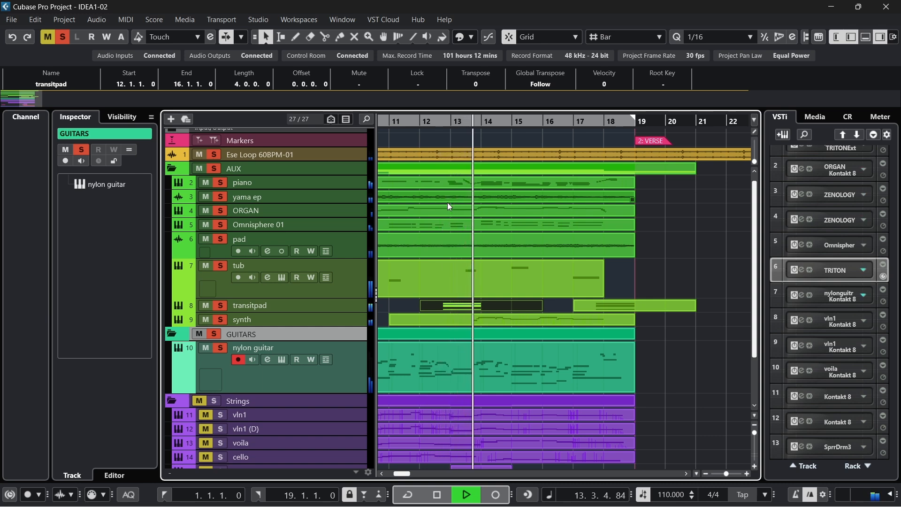
pyautogui.scroll(-3, 536, 230)
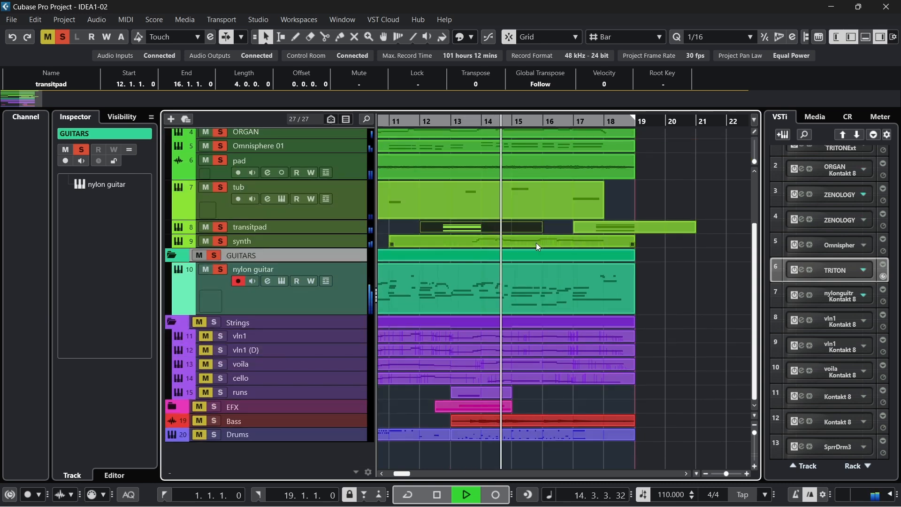
pyautogui.press('space')
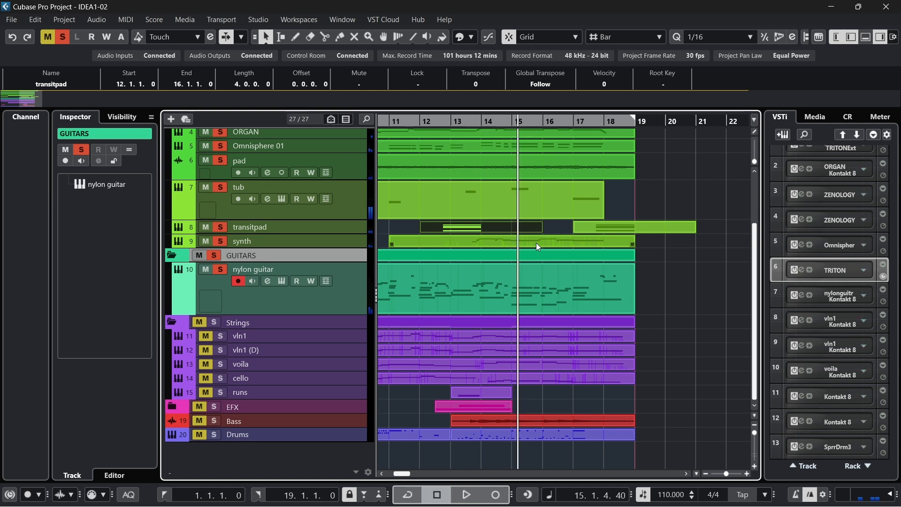
pyautogui.click(669, 252)
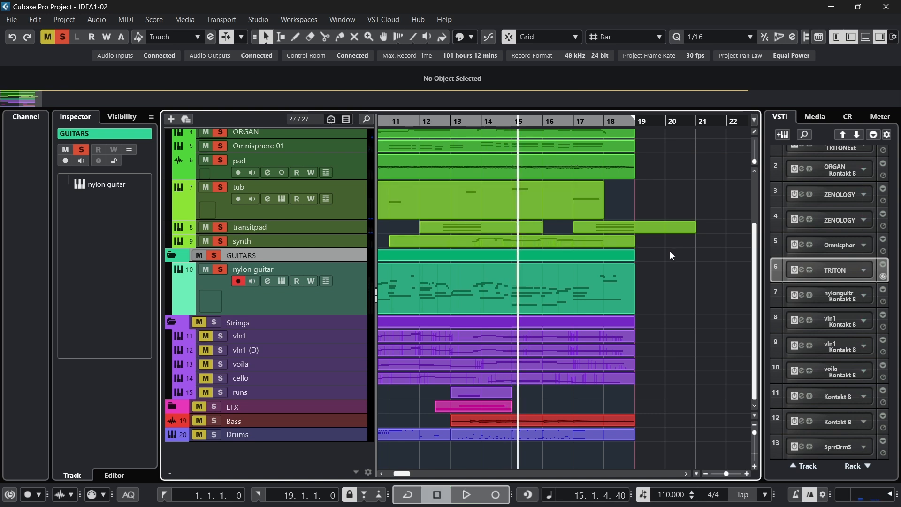
# Set the transitpad track's volume to -2.50 dB.
pyautogui.click(294, 227)
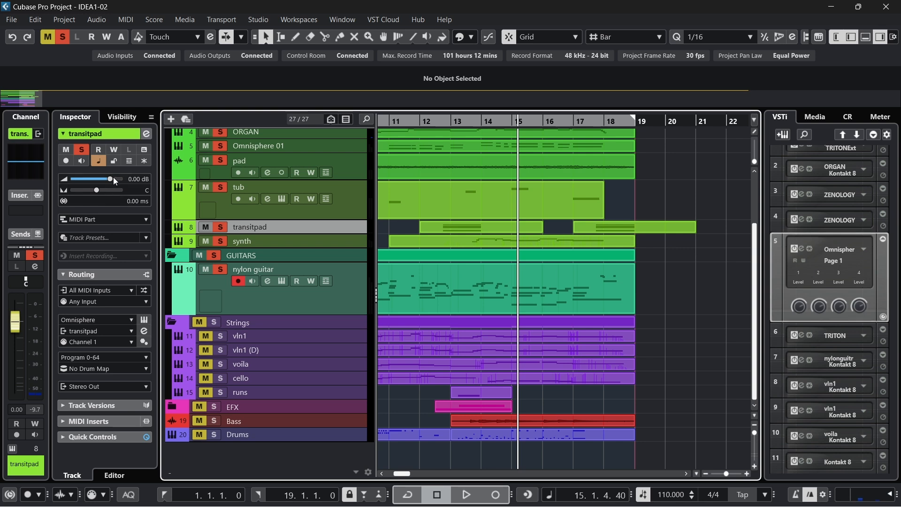
pyautogui.moveTo(113, 177); pyautogui.dragTo(104, 201)
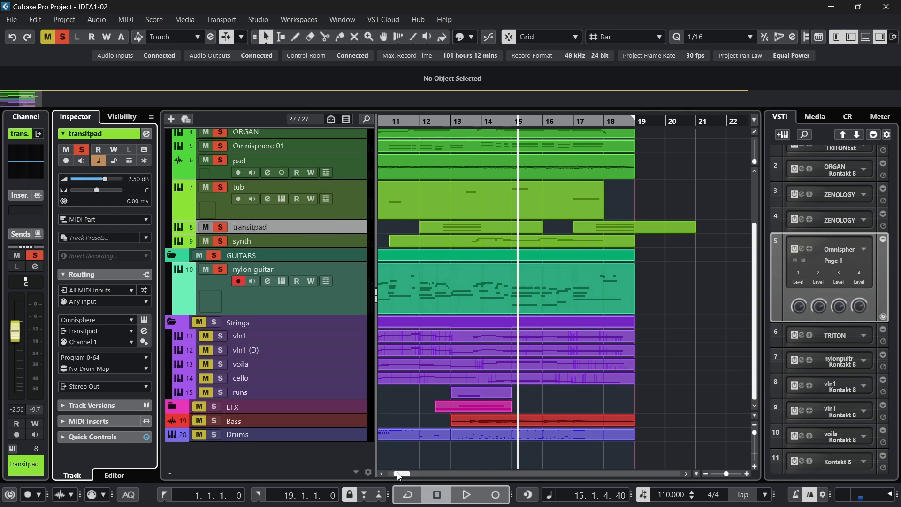
# Shrink the nylon guitar track to single-row height and add the Strings folder to the soloed tracks.
pyautogui.moveTo(398, 474); pyautogui.dragTo(389, 474)
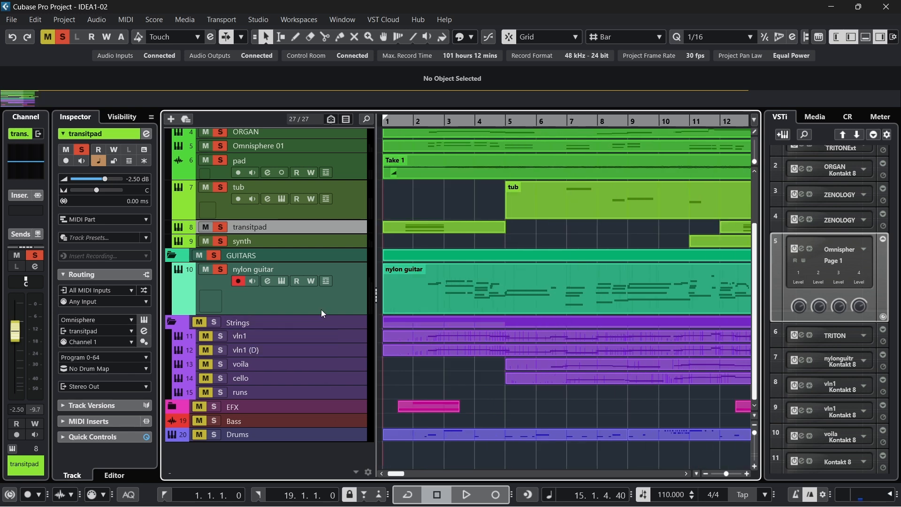
pyautogui.moveTo(321, 312); pyautogui.dragTo(322, 278)
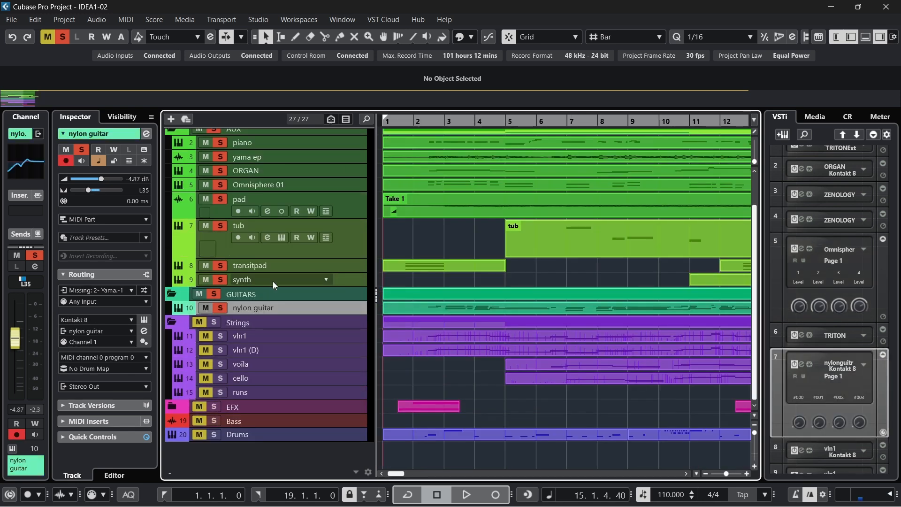
pyautogui.click(218, 322)
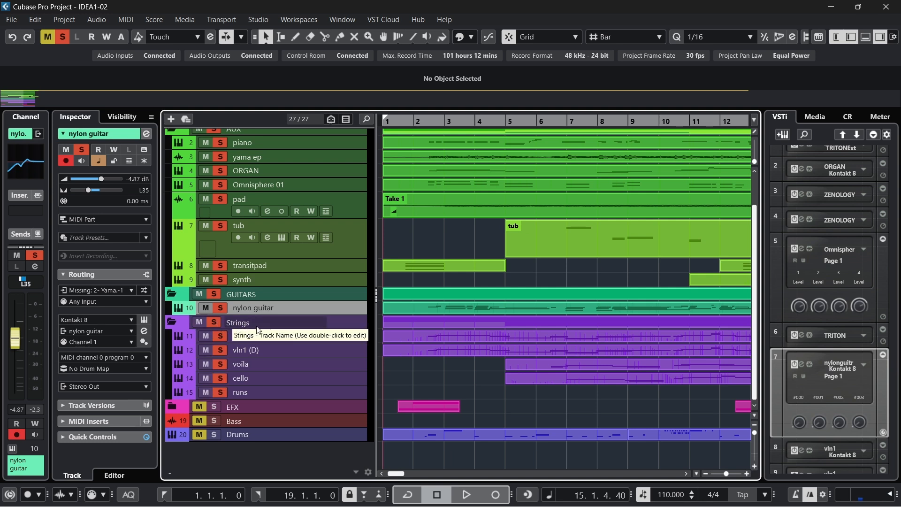
# Collapse all instrument panels in the VSTi rack, select the Strings folder, and deactivate every solo in the project.
pyautogui.click(877, 135)
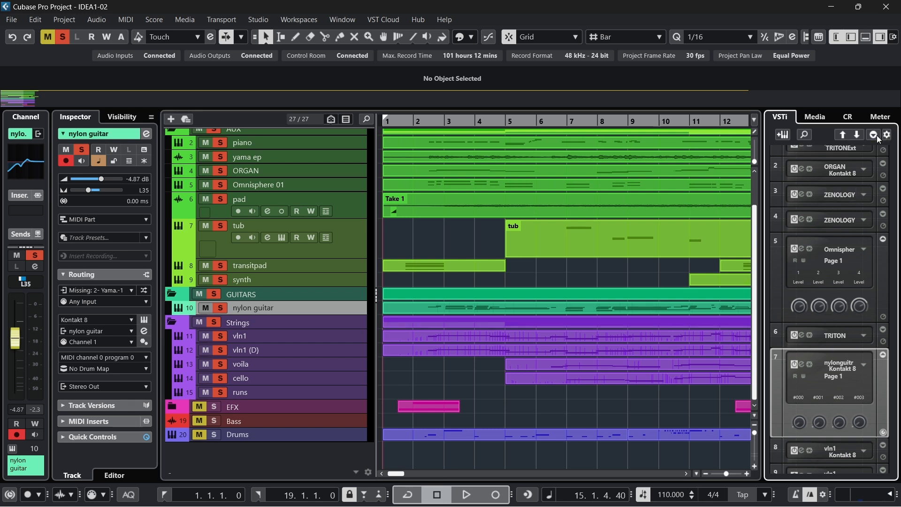
pyautogui.click(874, 135)
pyautogui.click(873, 136)
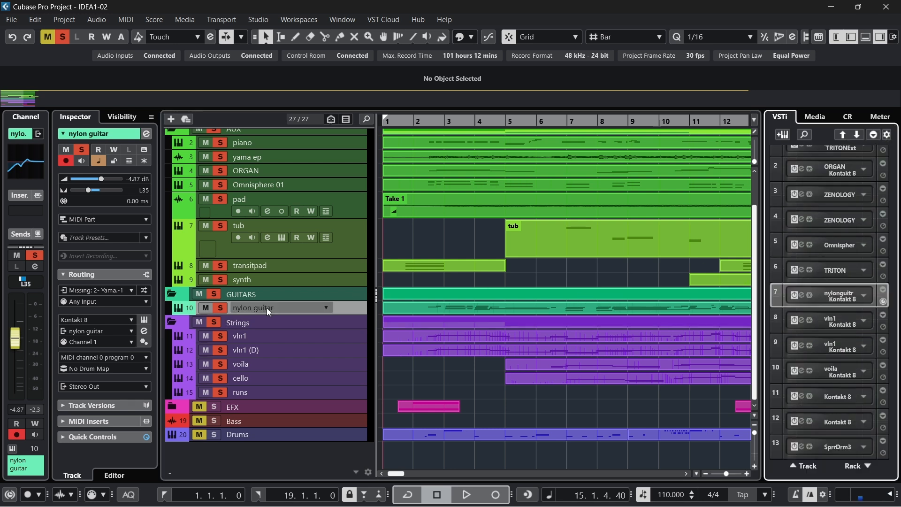
pyautogui.click(288, 321)
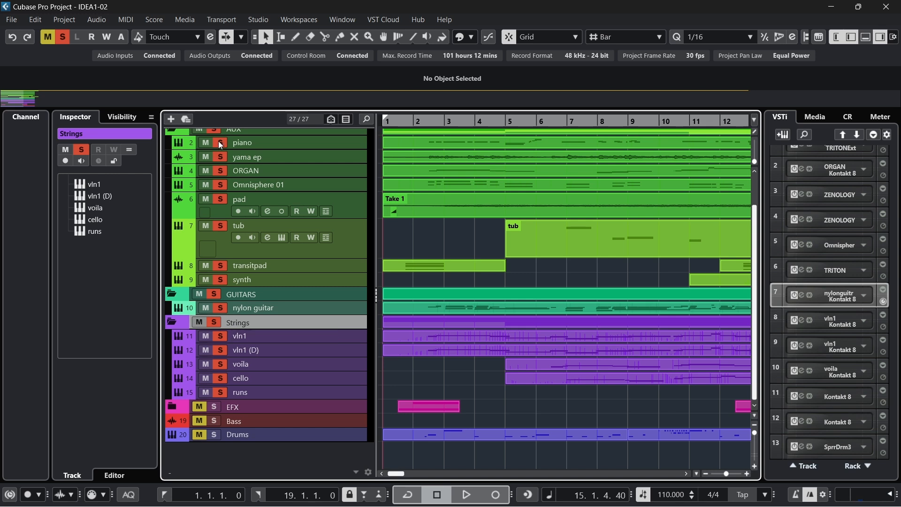
pyautogui.click(62, 37)
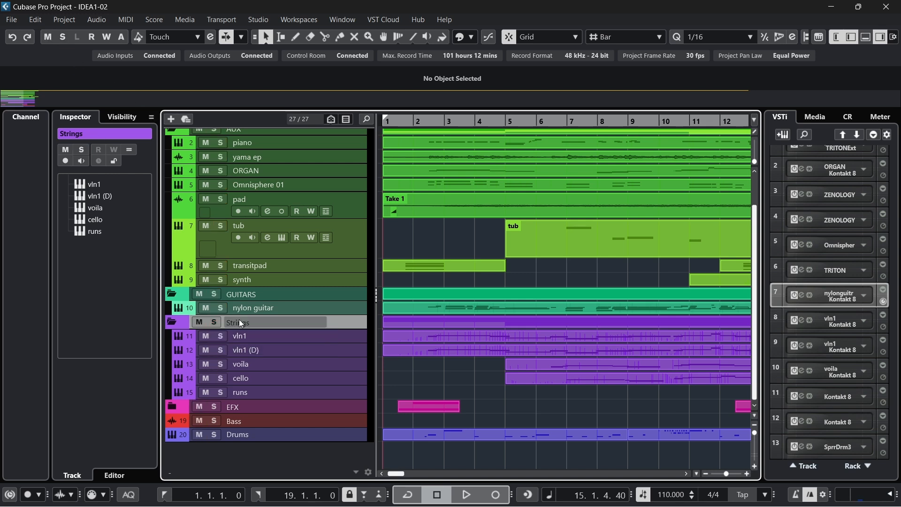
# Inspect the Kontakt 8 instrument behind the vln1 track and close its window.
pyautogui.click(258, 335)
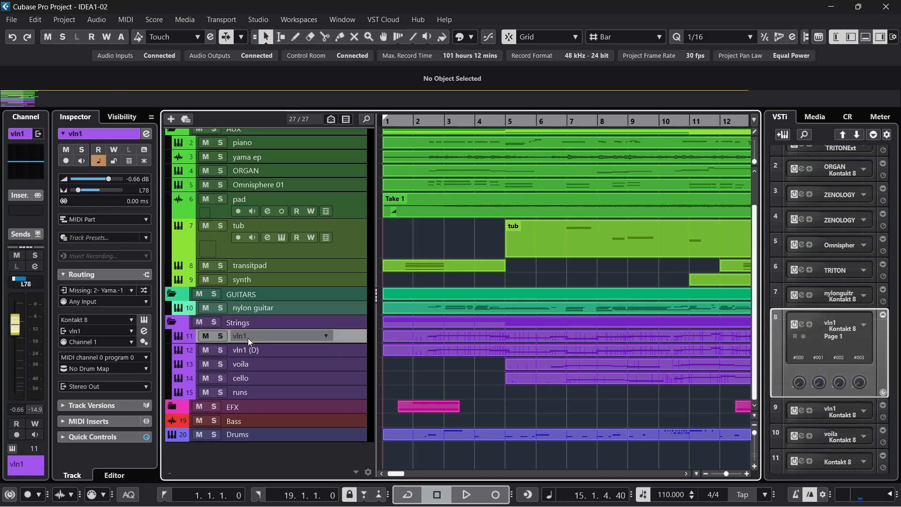
pyautogui.click(143, 320)
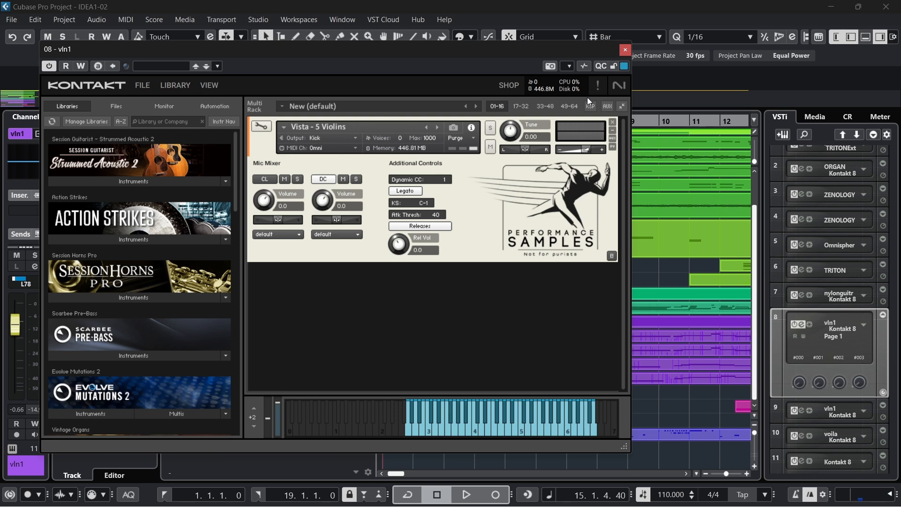
pyautogui.click(626, 49)
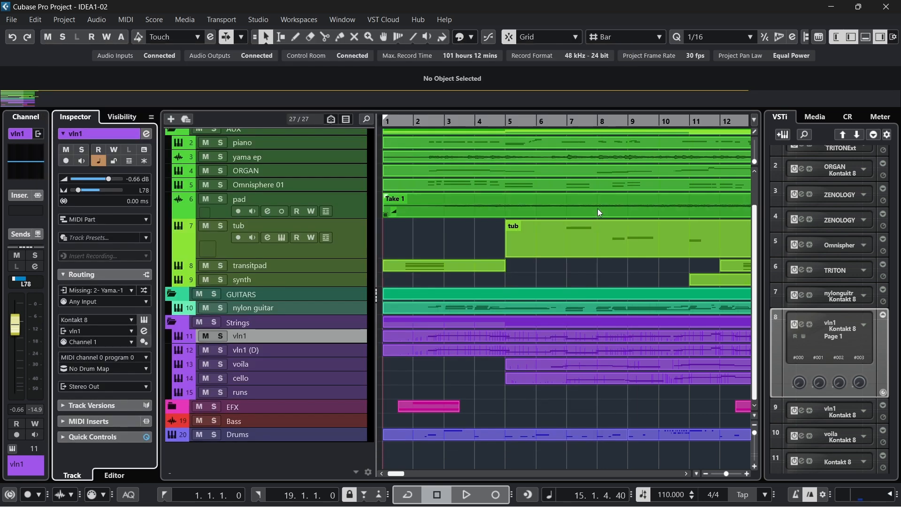
# Enlarge the vln1 (D) track, inspect its Kontakt 8 instrument, and close the window.
pyautogui.click(291, 349)
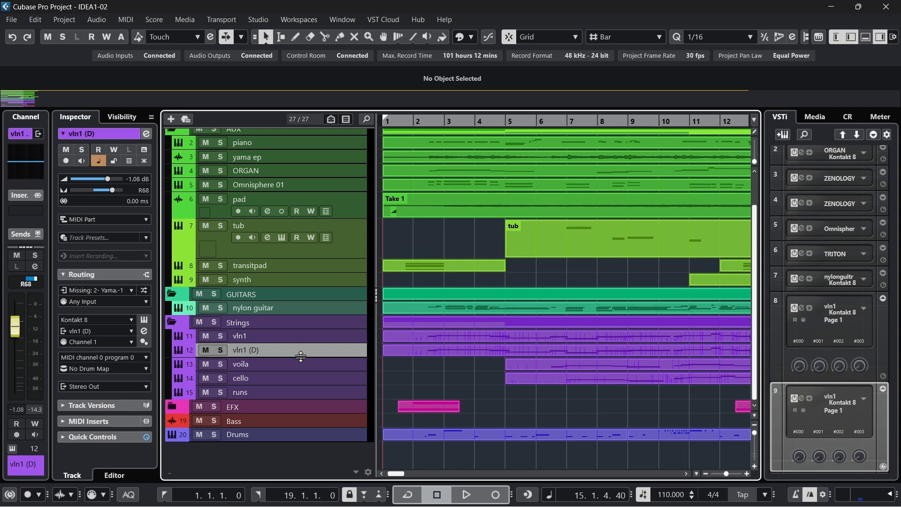
pyautogui.moveTo(301, 357); pyautogui.dragTo(301, 369)
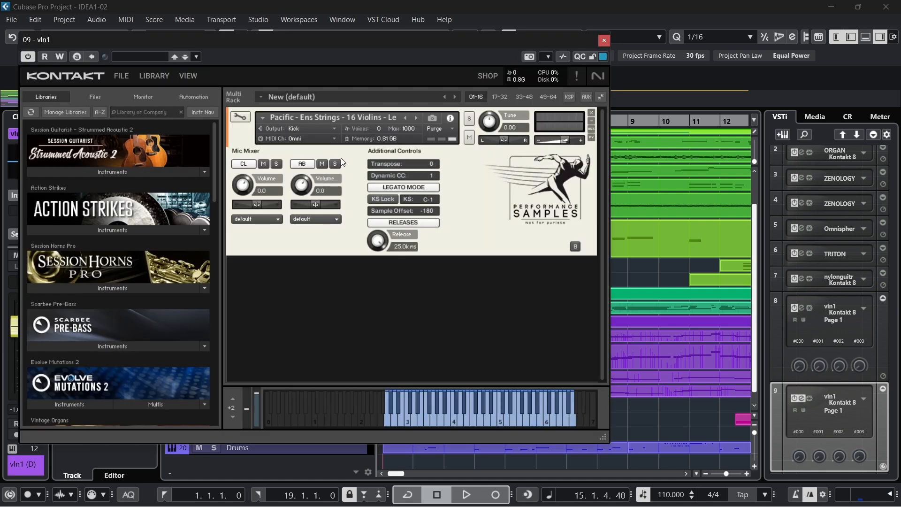
pyautogui.click(604, 40)
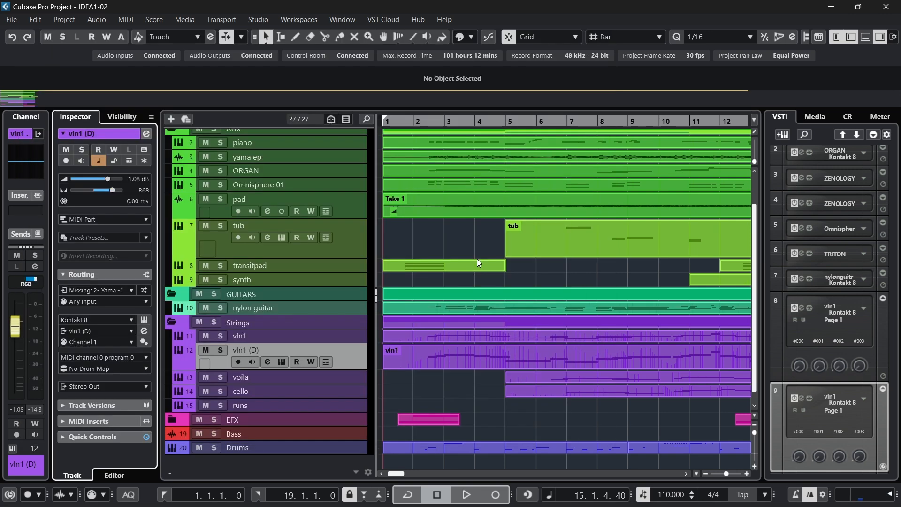
# Inspect the voila track's Kontakt 8 instrument and close it.
pyautogui.click(280, 377)
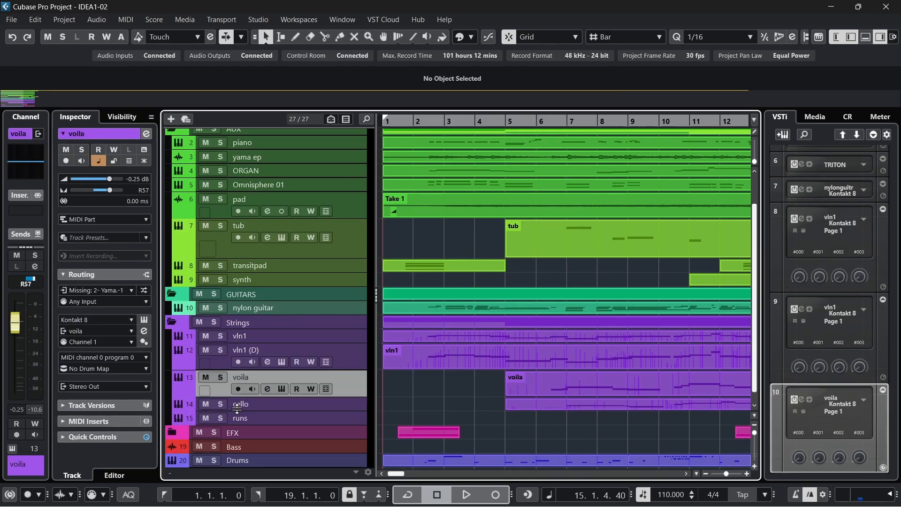
pyautogui.click(281, 389)
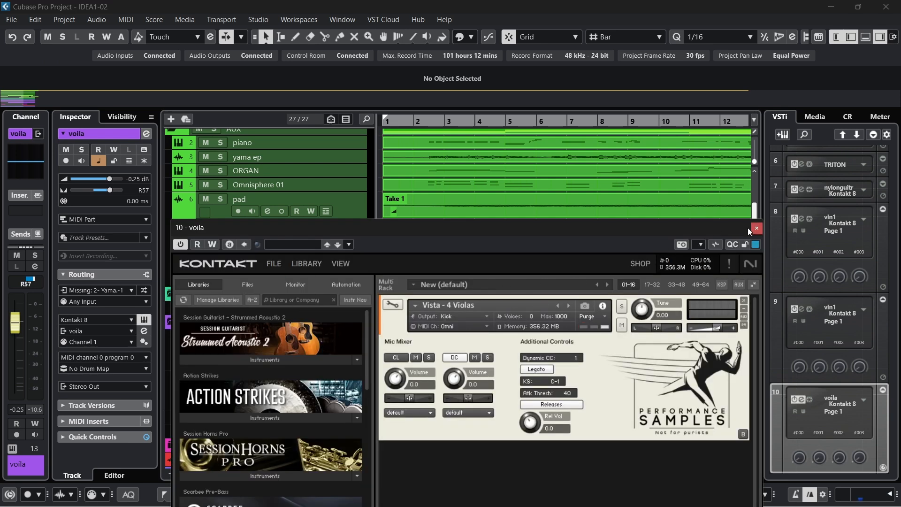
pyautogui.click(755, 229)
# Show the Kontakt 8 instrument loaded on the cello track, and close its window.
pyautogui.scroll(-2, 296, 371)
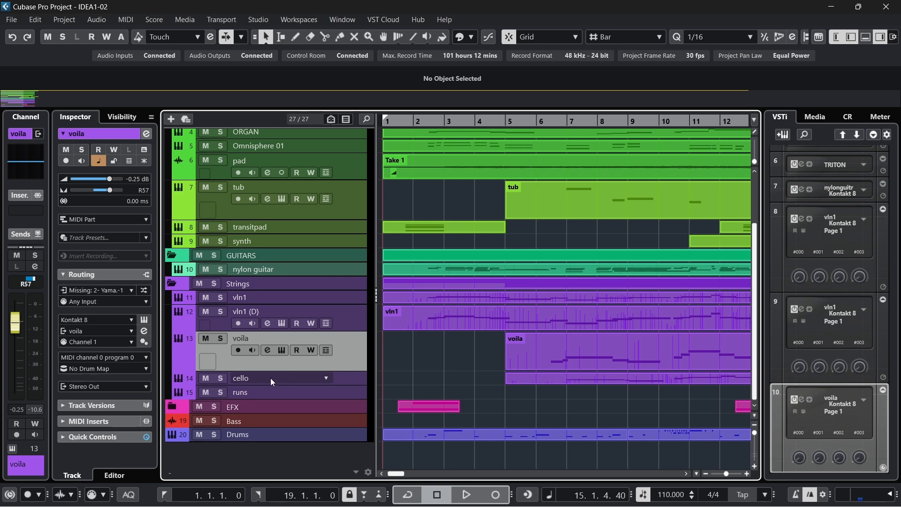
pyautogui.click(270, 378)
pyautogui.click(144, 319)
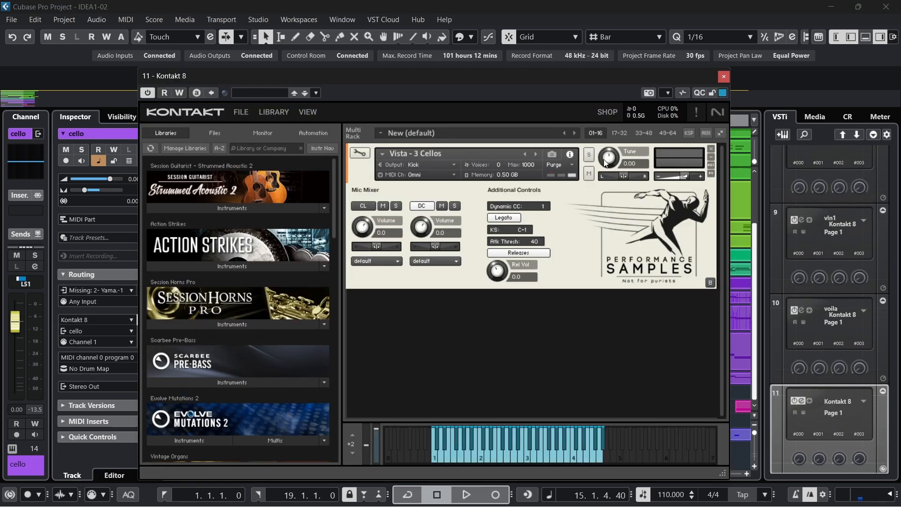
pyautogui.click(724, 77)
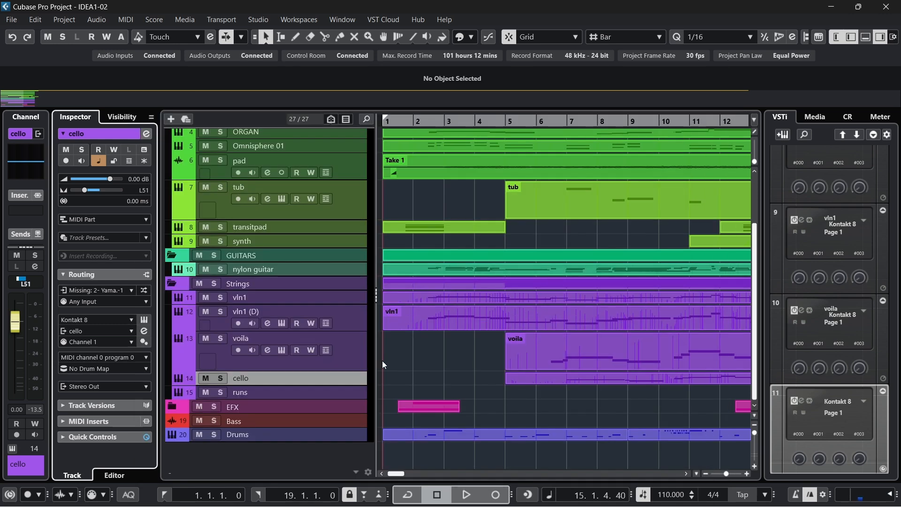
# Shrink the voila, vln1 (D) and tub tracks to single-row height and zoom the timeline out to fit the intro from bar 1.
pyautogui.moveTo(300, 370); pyautogui.dragTo(339, 351)
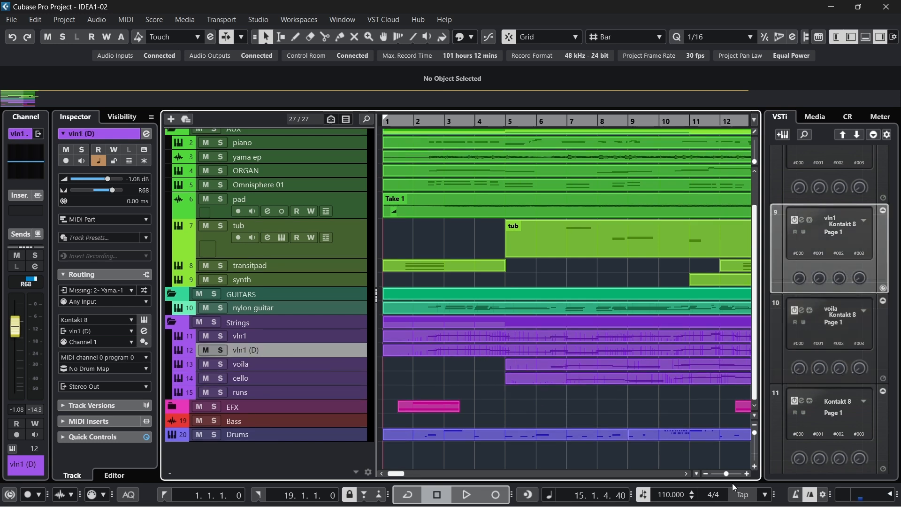
pyautogui.moveTo(727, 475); pyautogui.dragTo(726, 475)
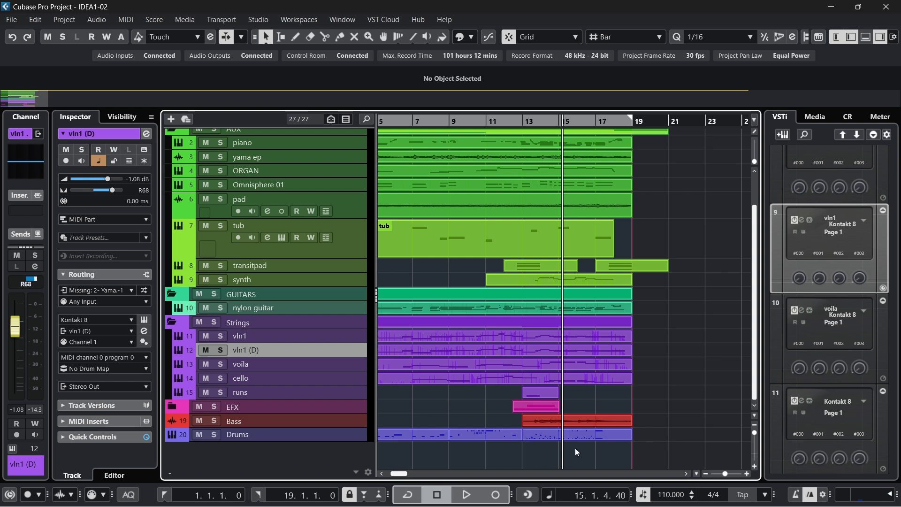
pyautogui.moveTo(404, 473); pyautogui.dragTo(398, 474)
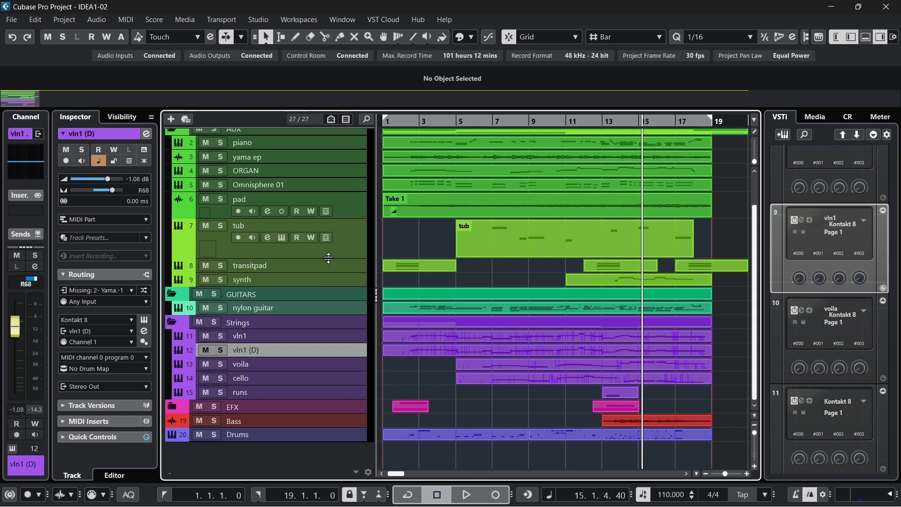
pyautogui.moveTo(331, 257); pyautogui.dragTo(333, 232)
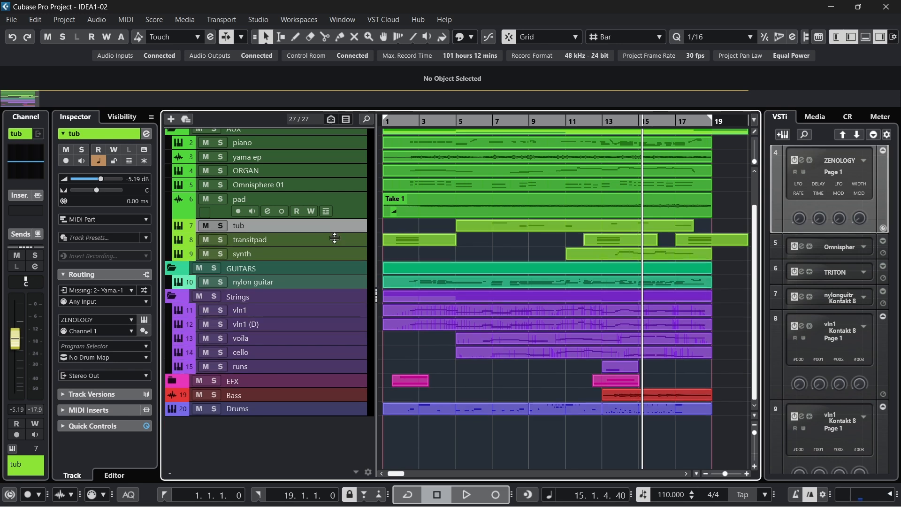
pyautogui.scroll(2, 401, 280)
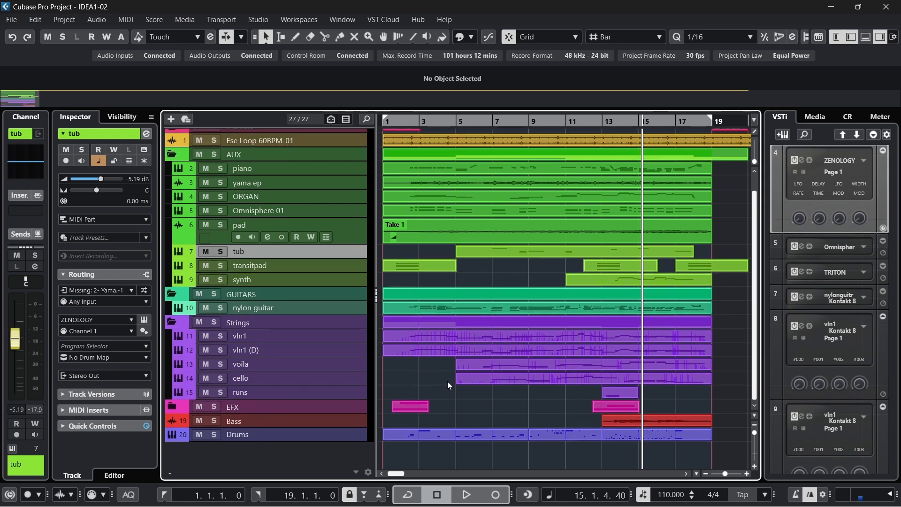
# Inspect the Kontakt 8 instrument used by the runs track and close it.
pyautogui.click(314, 392)
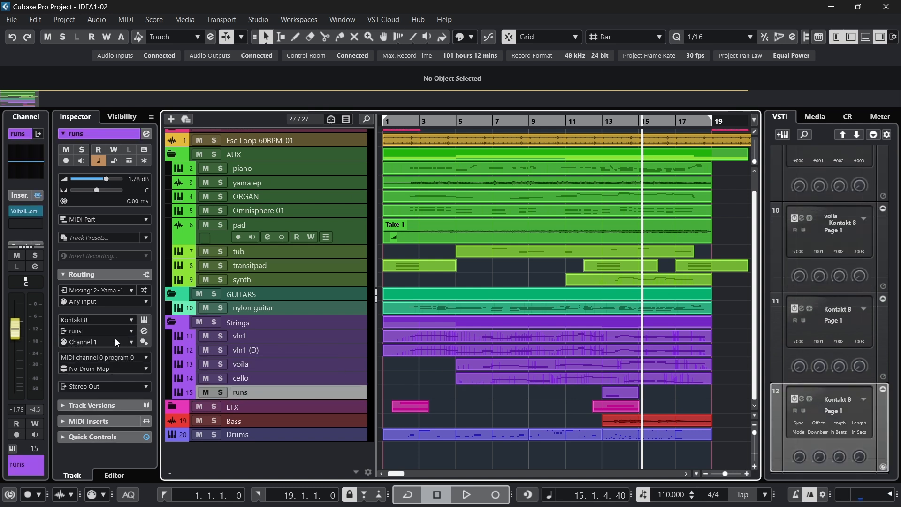
pyautogui.click(144, 320)
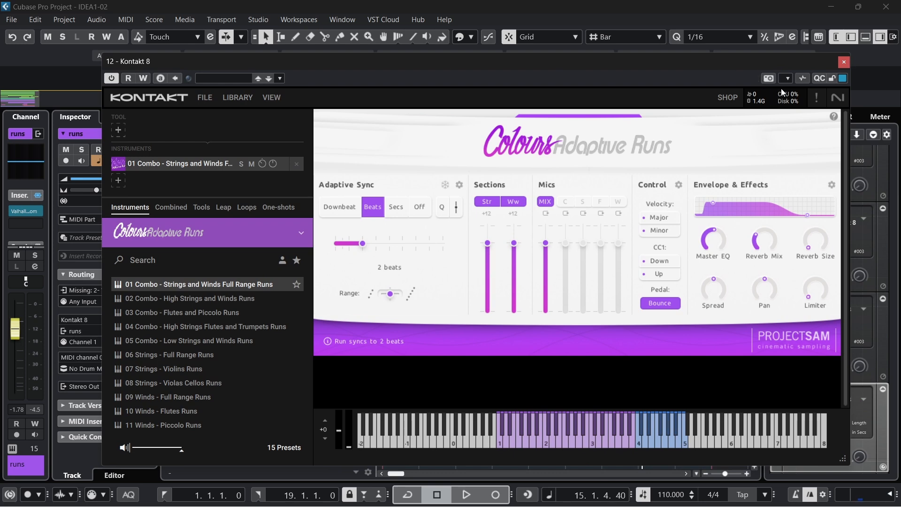
pyautogui.click(847, 62)
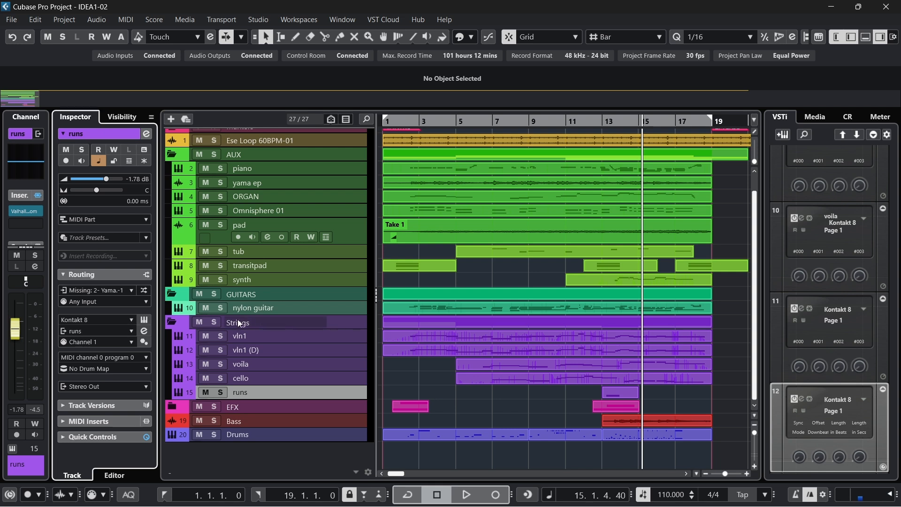
# Solo the Strings folder and play it from bar 1.
pyautogui.click(213, 322)
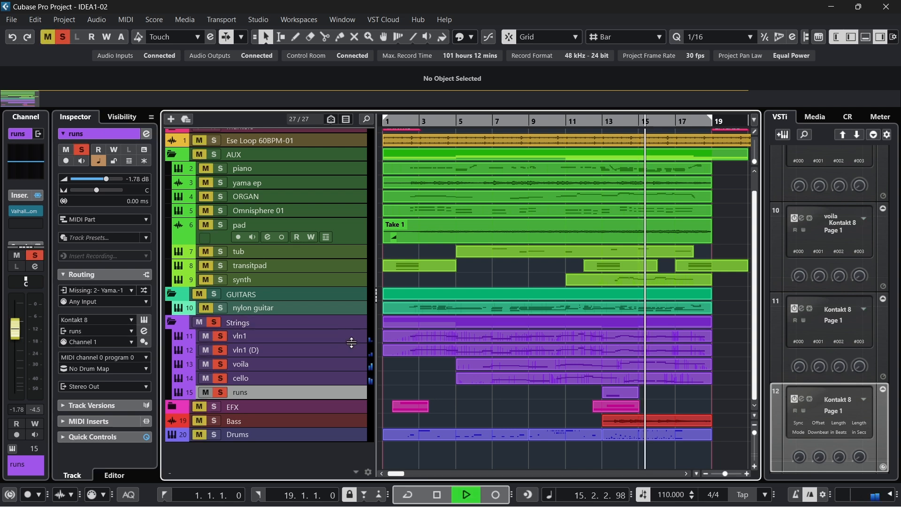
pyautogui.press('Home')
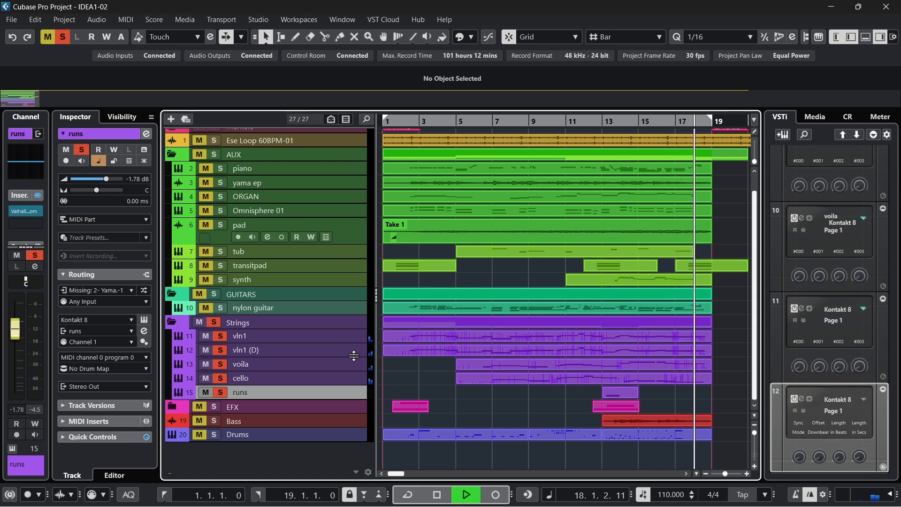
# Add the Ese Loop 60BPM-01 track and the AUX and GUITARS folders to the soloed strings and play the intro from bar 1.
pyautogui.press('space')
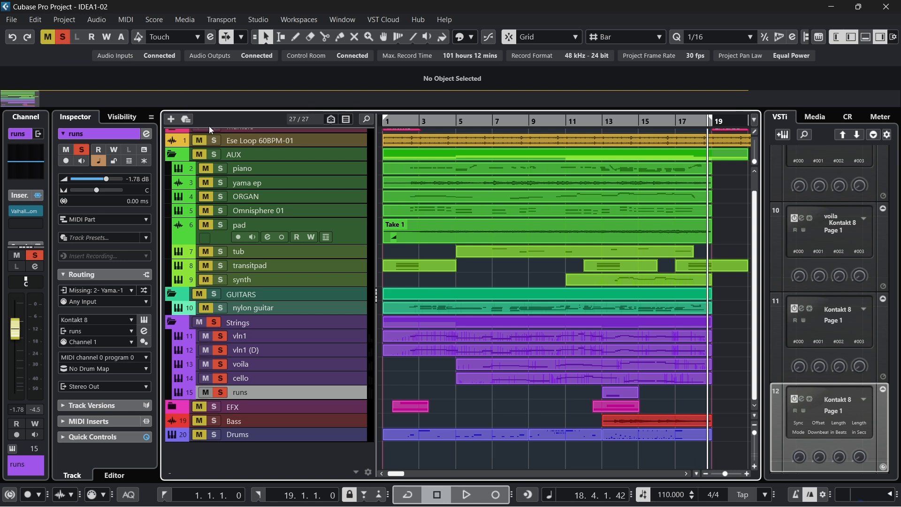
pyautogui.scroll(1, 230, 179)
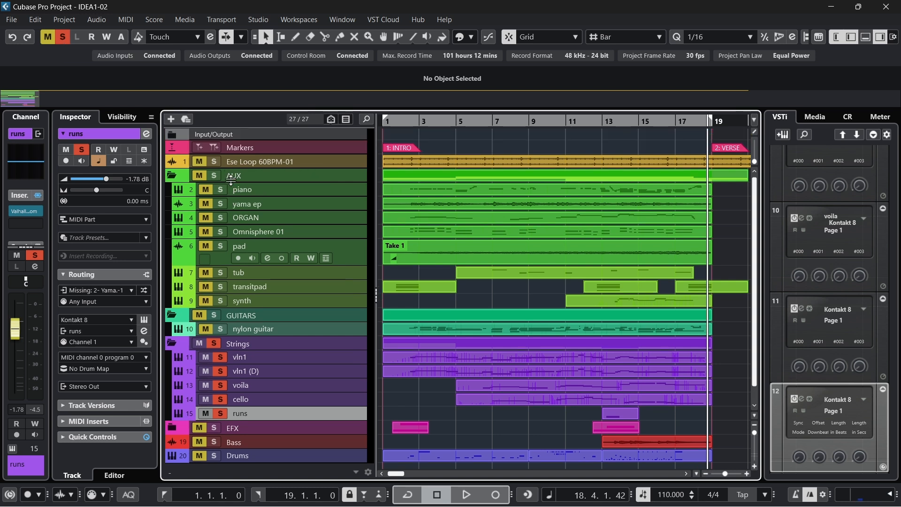
pyautogui.click(215, 161)
pyautogui.click(214, 175)
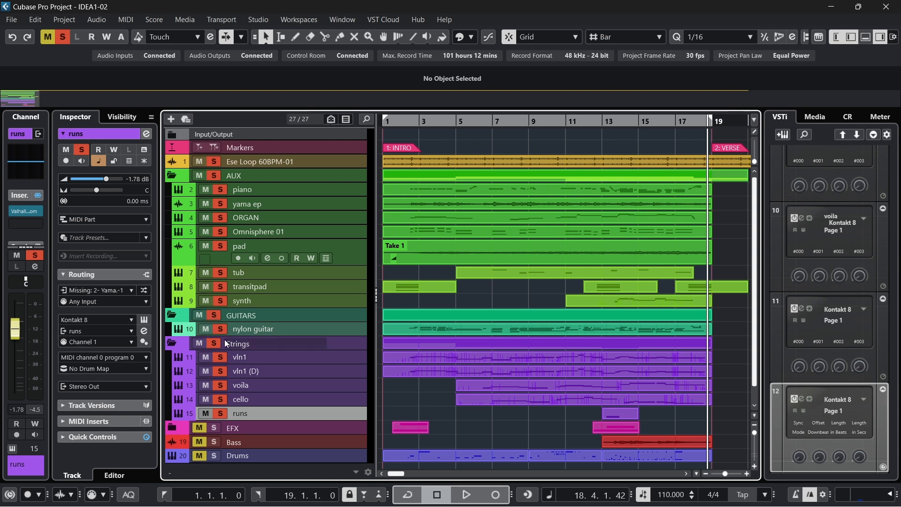
pyautogui.press('KP_1')
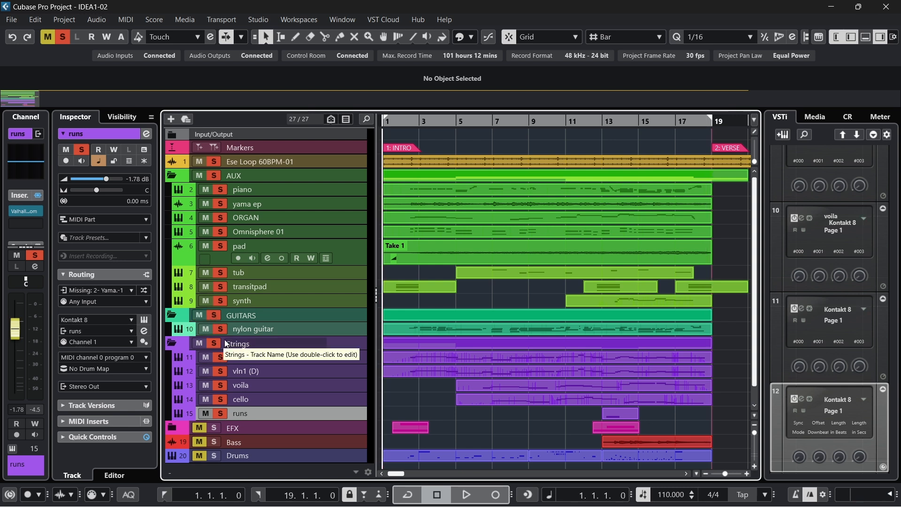
pyautogui.press('space')
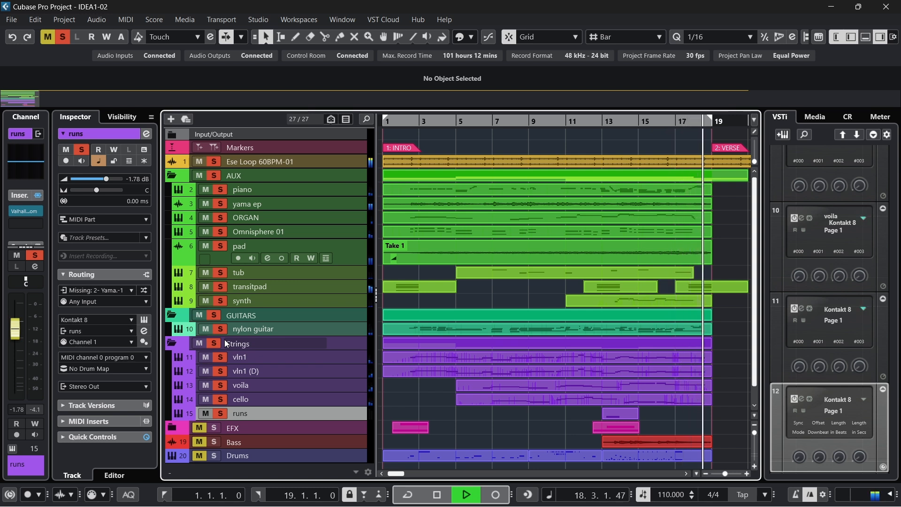
pyautogui.press('space')
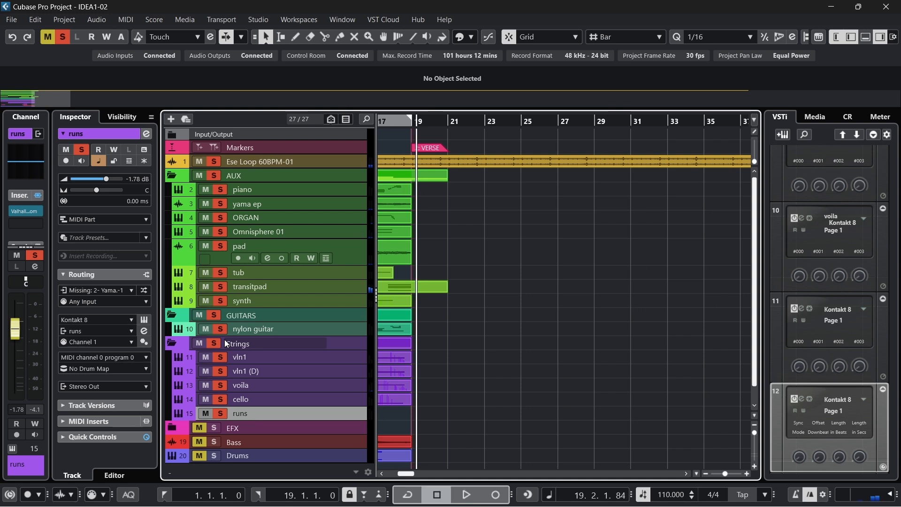
pyautogui.press('Home')
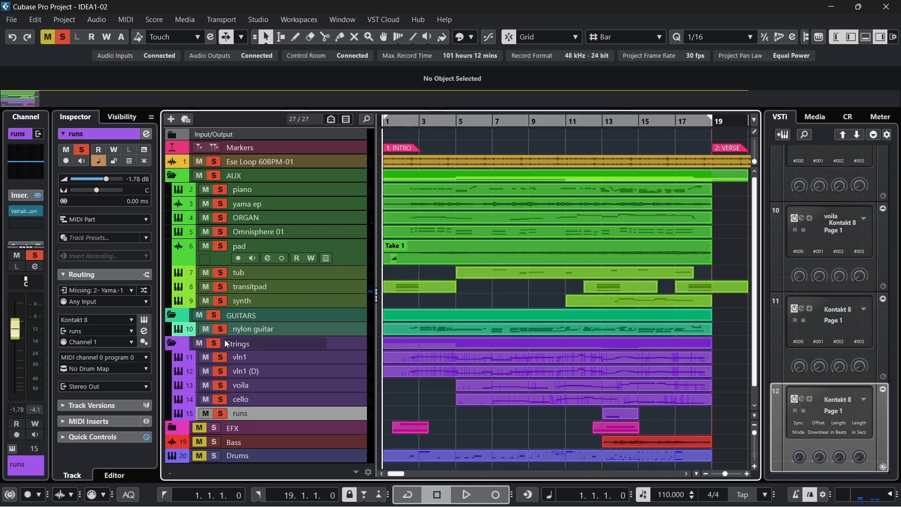
# Expand the EFX folder and reduce the height of its three KSHMR tracks.
pyautogui.scroll(-2, 248, 404)
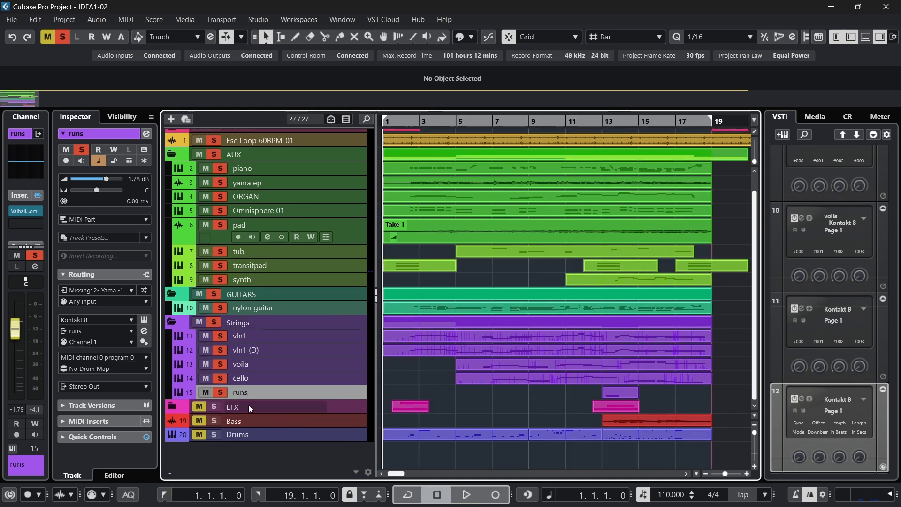
pyautogui.click(173, 401)
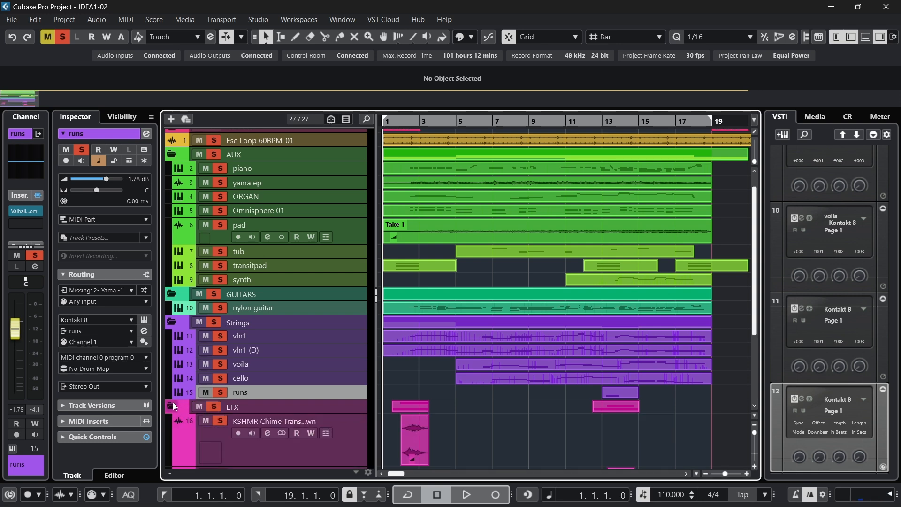
pyautogui.scroll(-6, 246, 404)
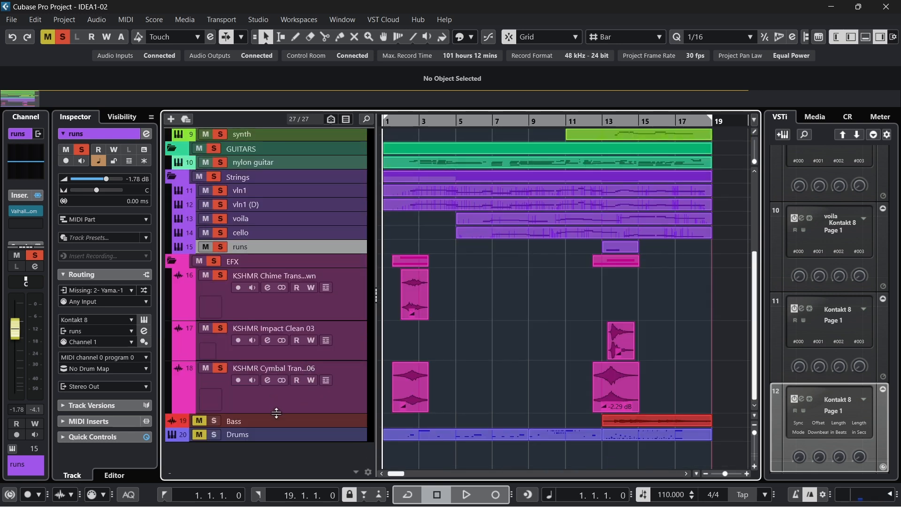
pyautogui.moveTo(276, 411); pyautogui.dragTo(286, 353)
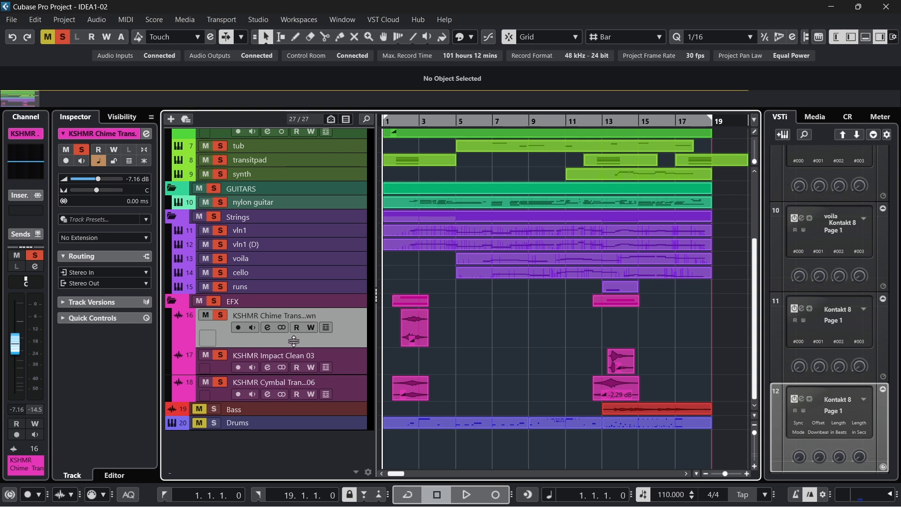
pyautogui.moveTo(293, 339); pyautogui.dragTo(294, 336)
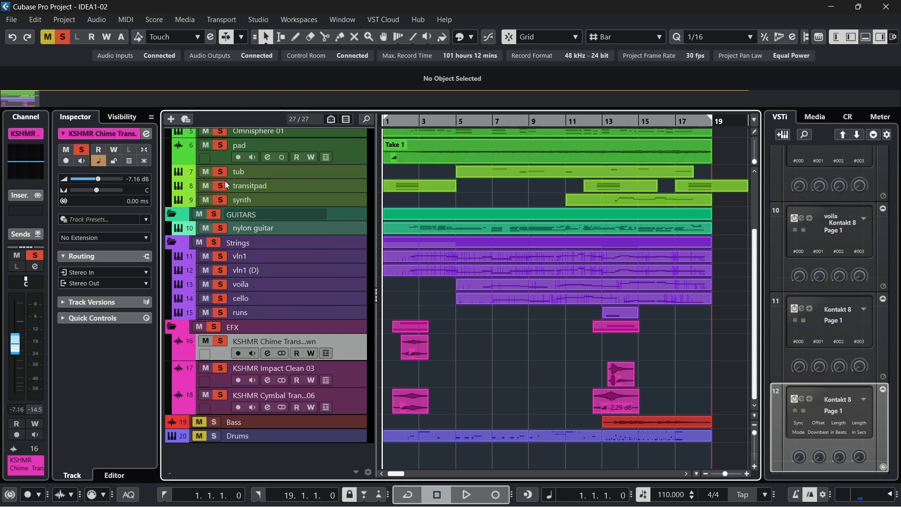
# Clear all solos, solo only the EFX folder, and play its effects from bar 1 and around bar 13.
pyautogui.click(57, 38)
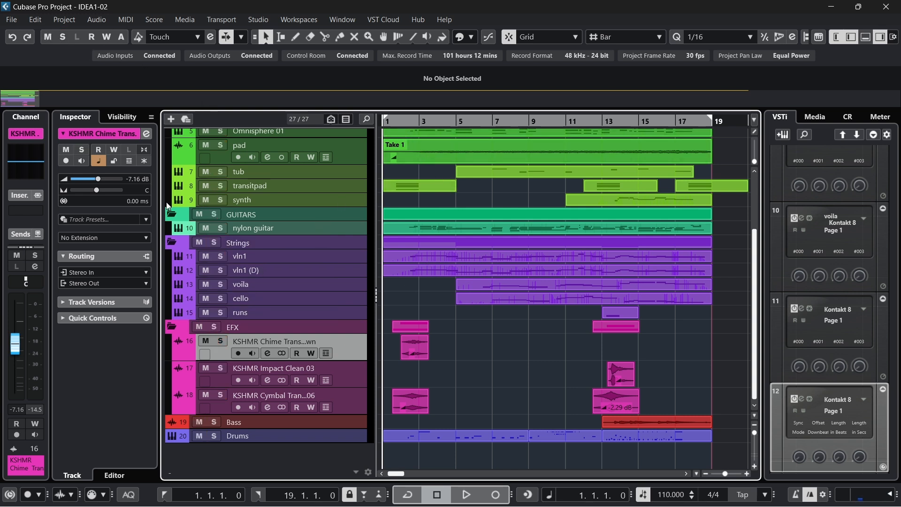
pyautogui.click(212, 328)
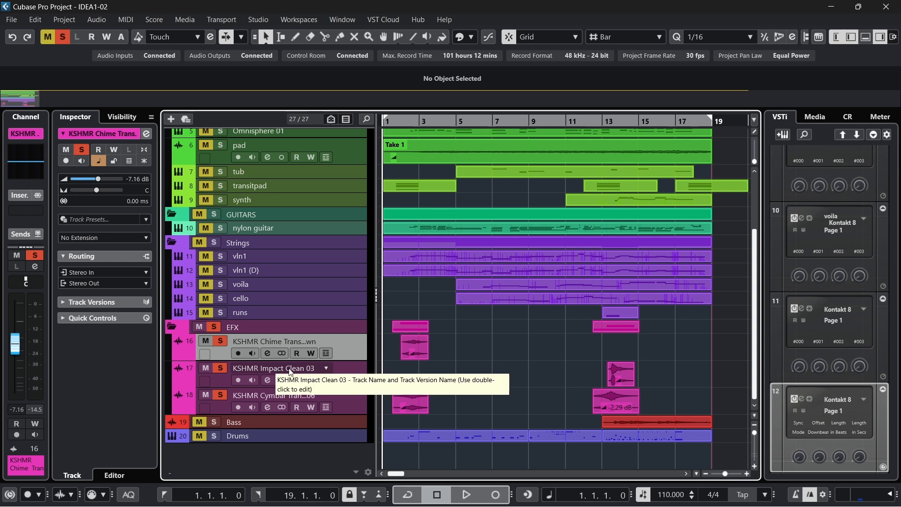
pyautogui.doubleClick(393, 126)
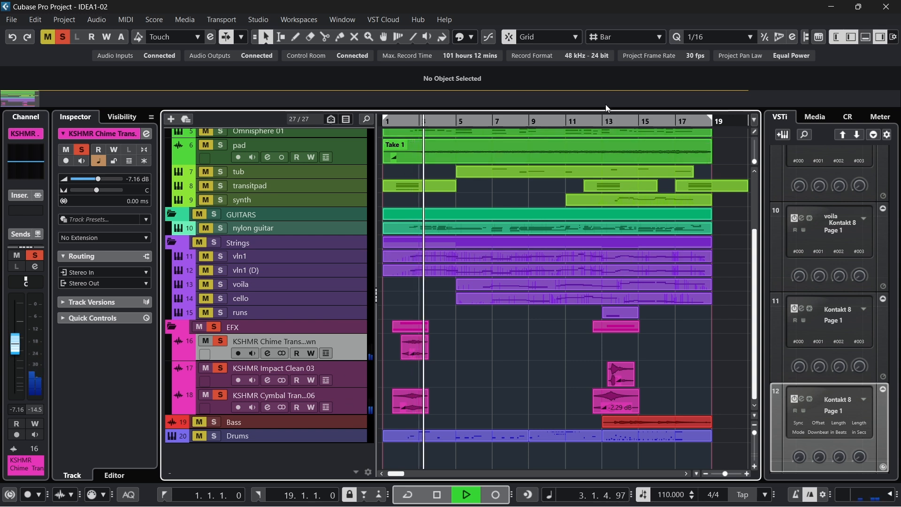
pyautogui.click(596, 125)
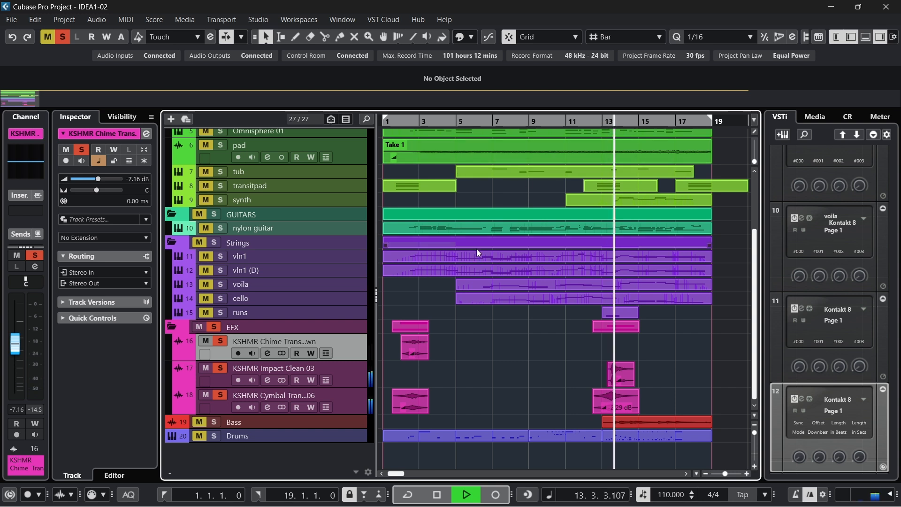
pyautogui.press('space')
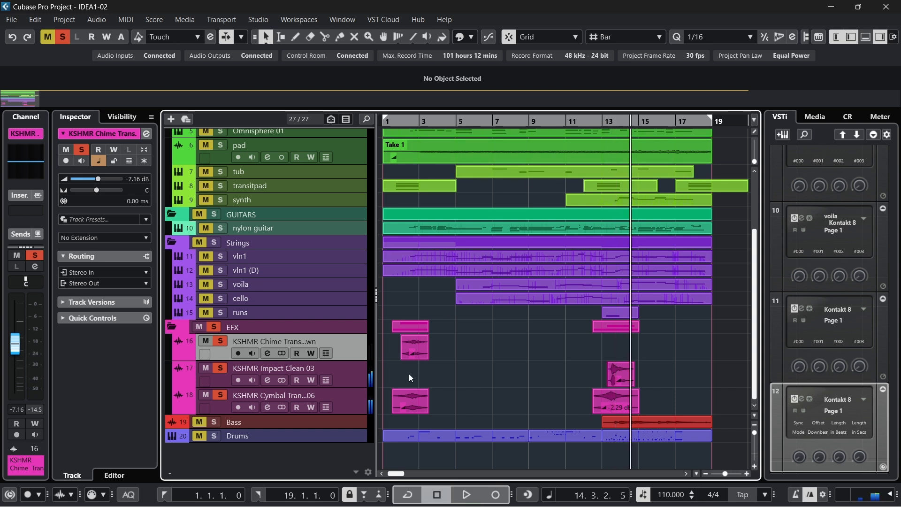
# Lower the volume of the KSHMR Impact Clean 03 clip near bar 13 to -6.78 dB and deselect it.
pyautogui.click(614, 371)
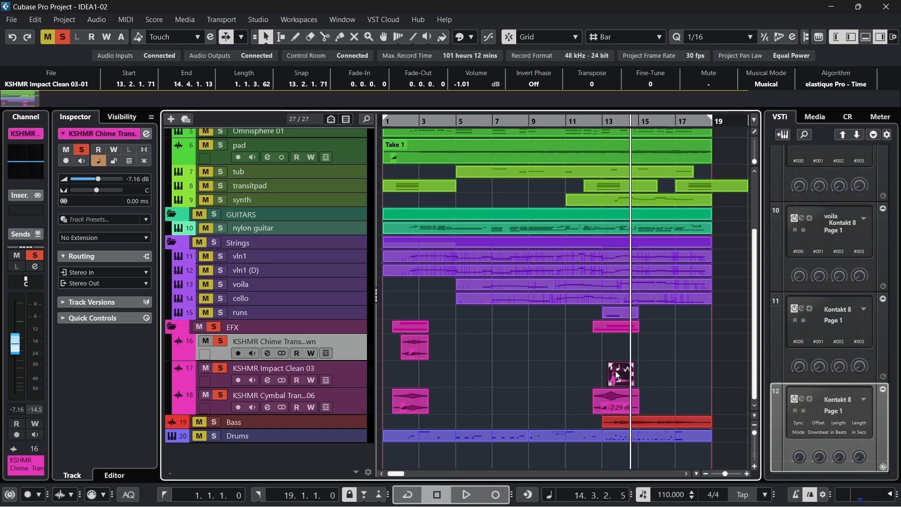
pyautogui.click(614, 371)
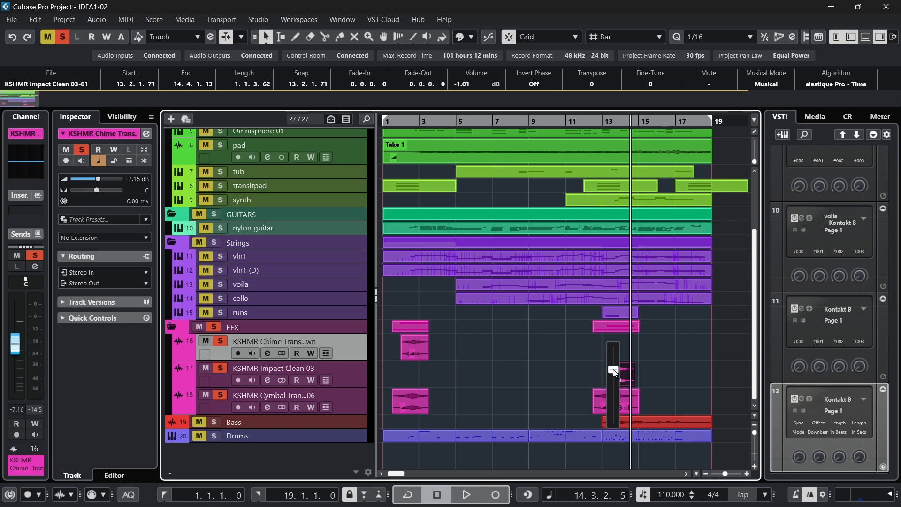
pyautogui.moveTo(614, 369); pyautogui.dragTo(613, 379)
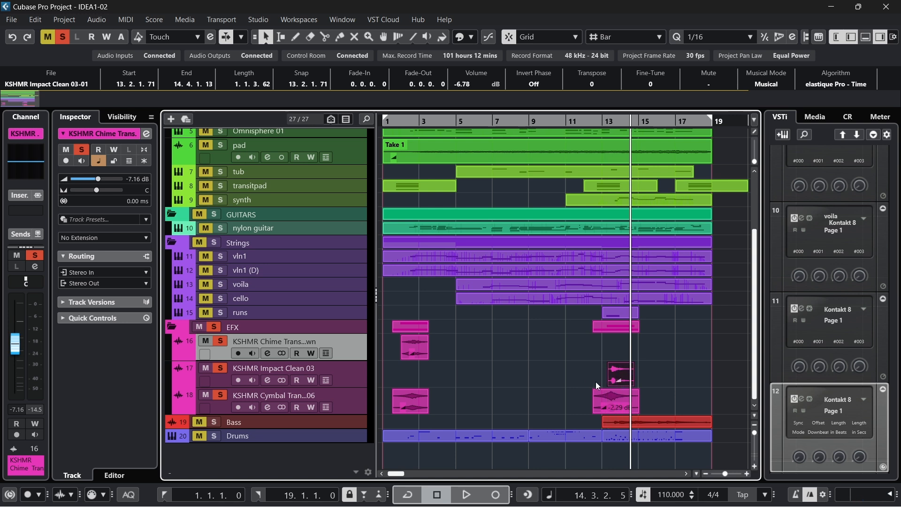
pyautogui.click(484, 353)
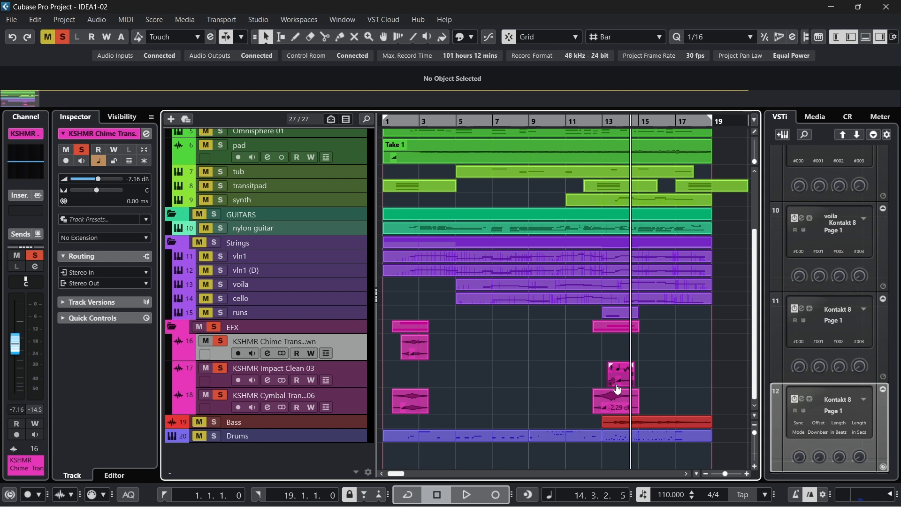
# Solo the Drums and Bass tracks together with the EFX folder.
pyautogui.scroll(4, 554, 339)
pyautogui.scroll(-4, 553, 339)
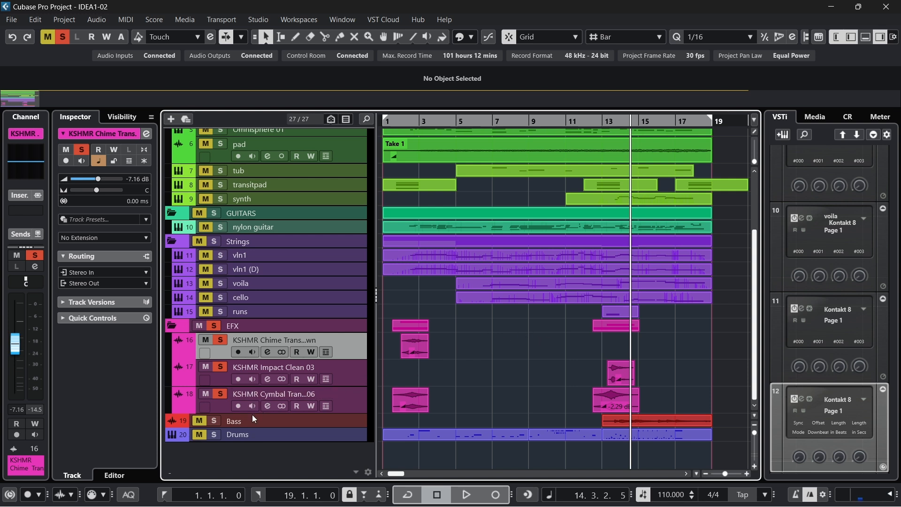
pyautogui.click(215, 434)
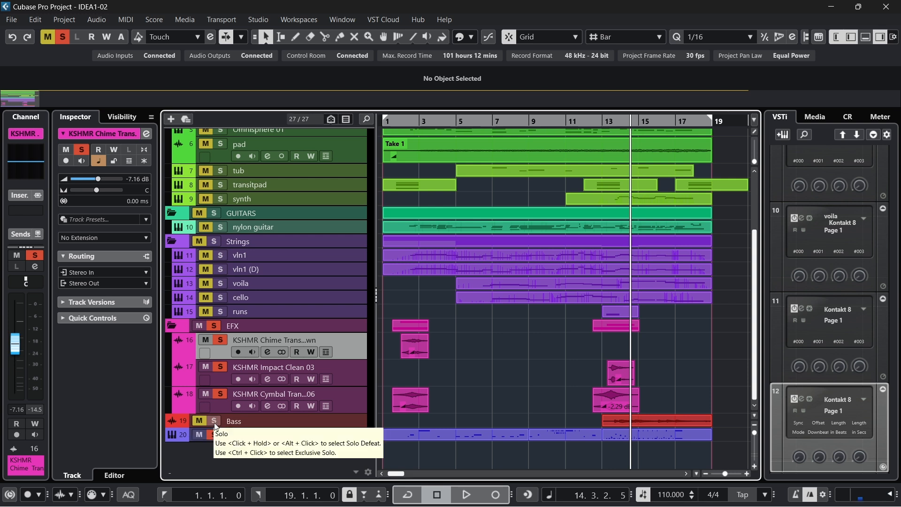
pyautogui.keyDown('alt'); pyautogui.click(214, 422); pyautogui.keyUp('alt')
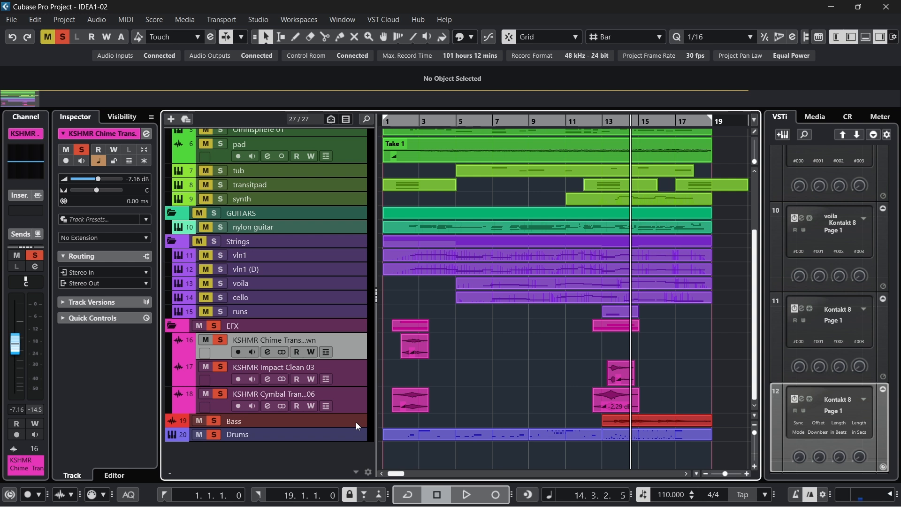
# Collapse the expanded instrument slots in the VSTi rack so the whole instrument list fits in compact rows.
pyautogui.click(882, 390)
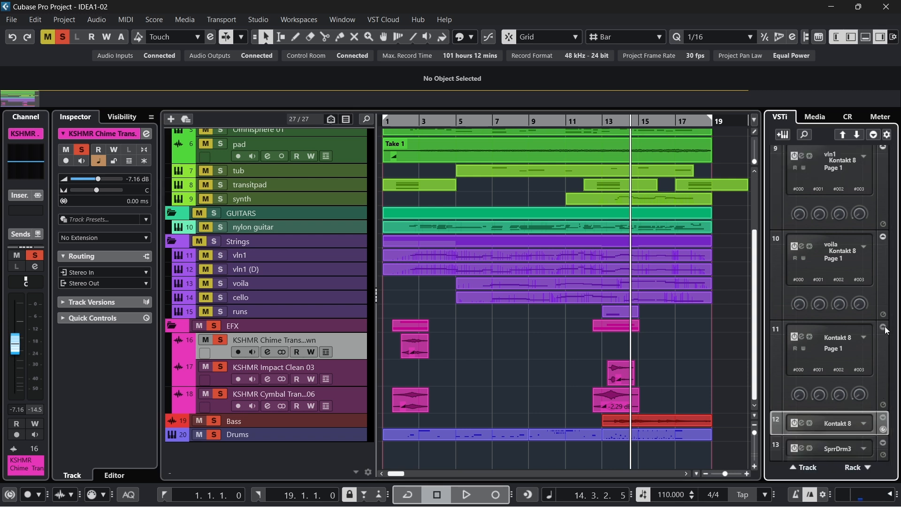
pyautogui.click(882, 327)
pyautogui.click(882, 302)
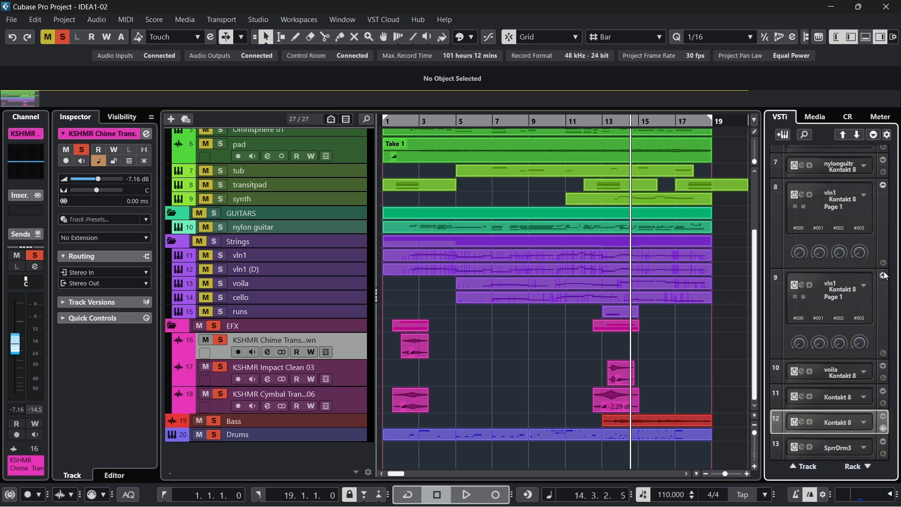
pyautogui.click(882, 276)
pyautogui.click(883, 253)
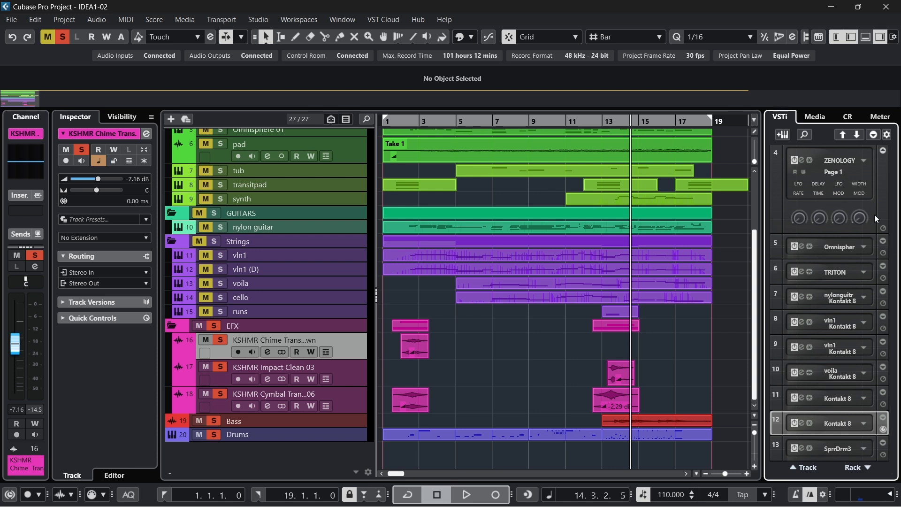
pyautogui.click(882, 150)
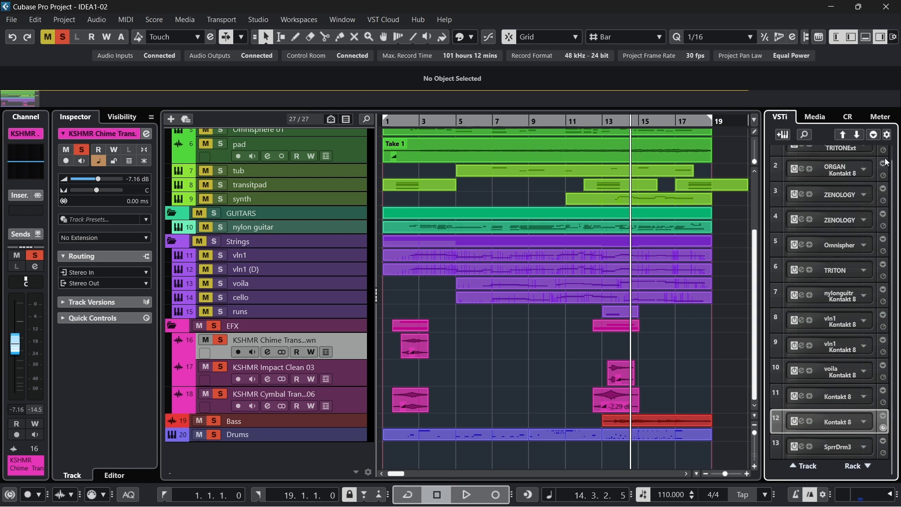
pyautogui.scroll(1, 835, 236)
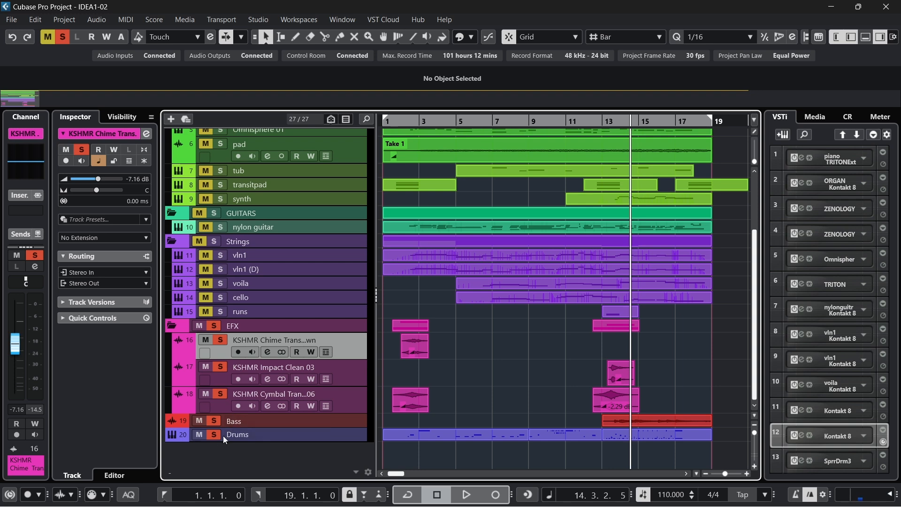
# Select the Drums track, open its Superior Drummer 3 instrument, and show the drum kit view.
pyautogui.click(247, 432)
pyautogui.click(252, 420)
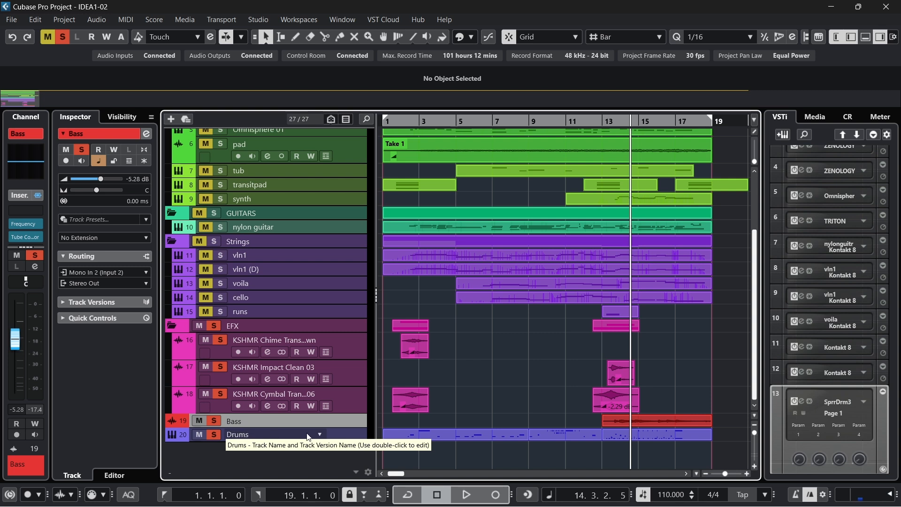
pyautogui.click(342, 430)
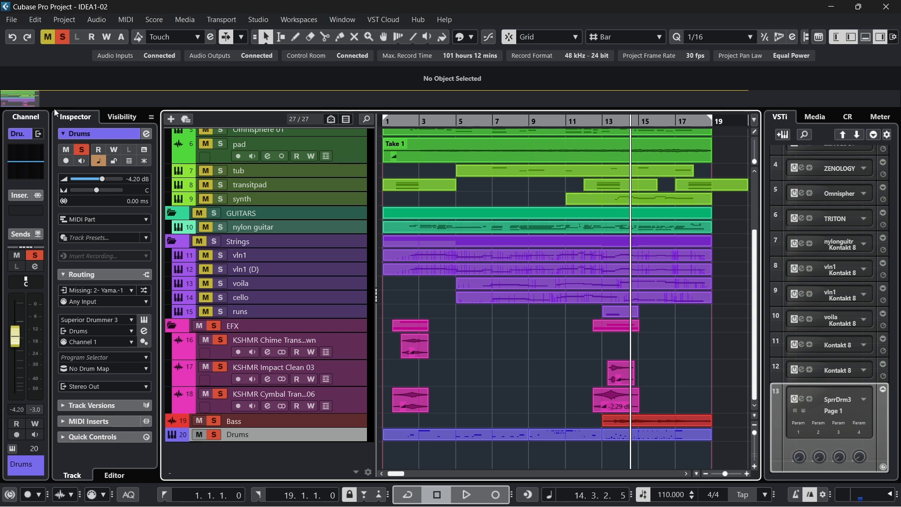
pyautogui.click(146, 319)
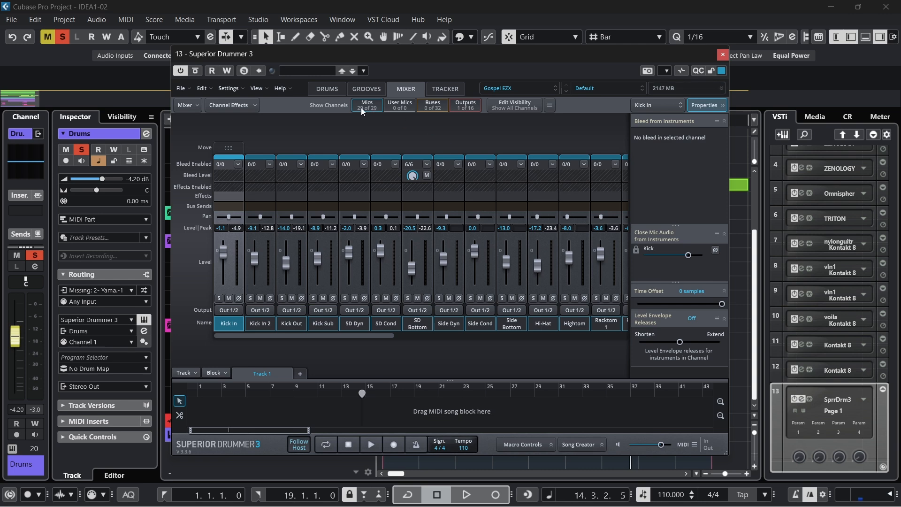
pyautogui.click(328, 90)
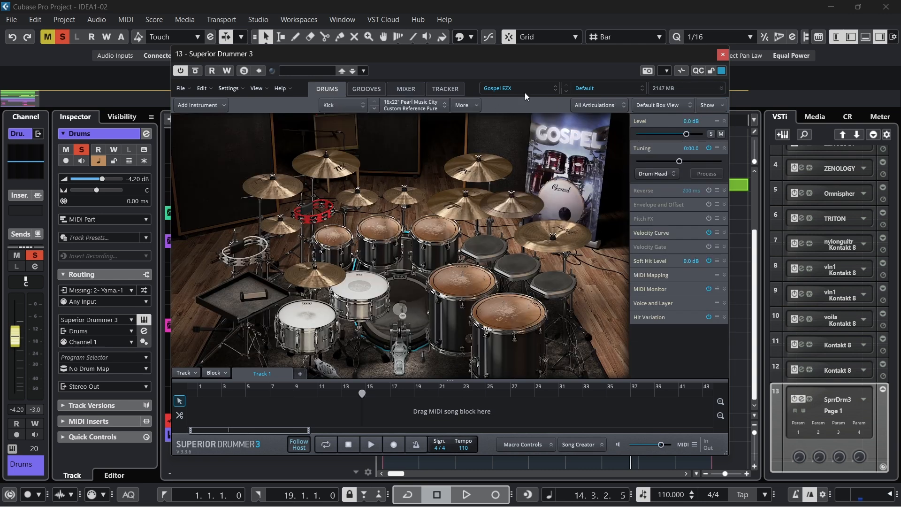
# Load the Modern Live drums and mixer preset for the Gospel EZX kit in Superior Drummer 3.
pyautogui.click(582, 85)
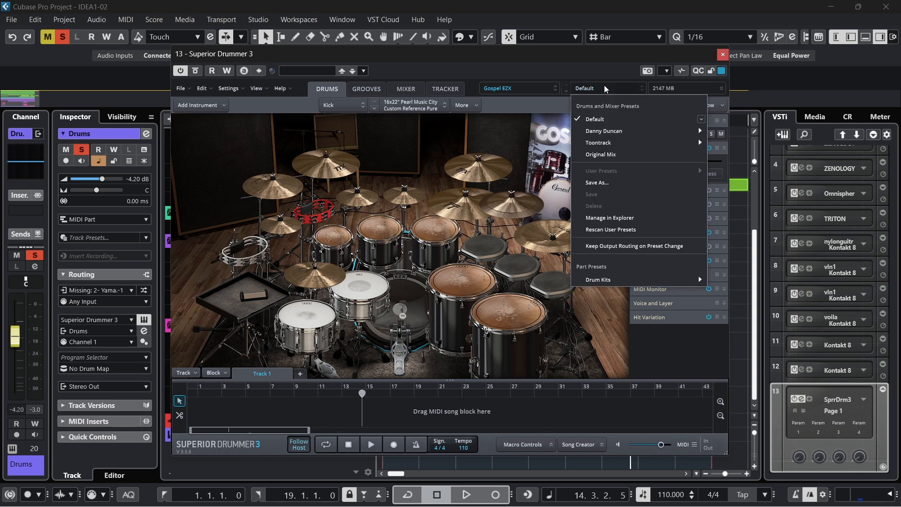
pyautogui.moveTo(636, 132)
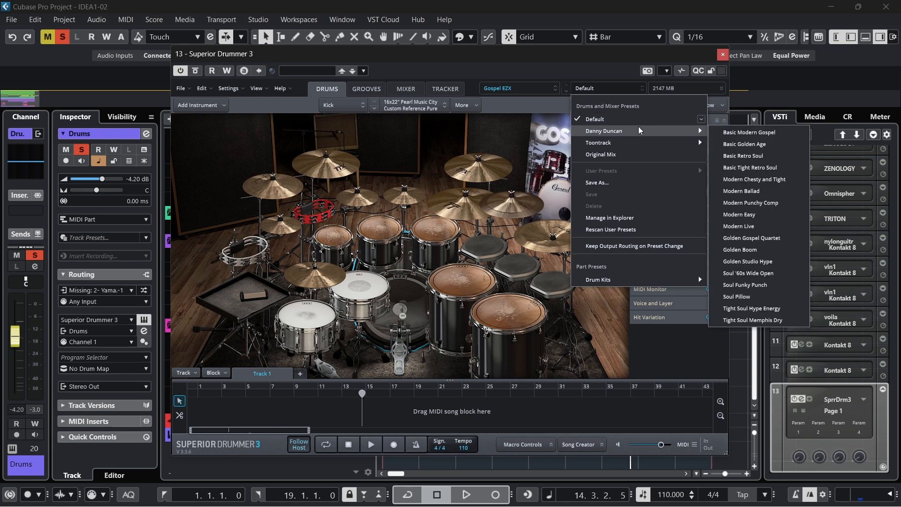
pyautogui.click(783, 229)
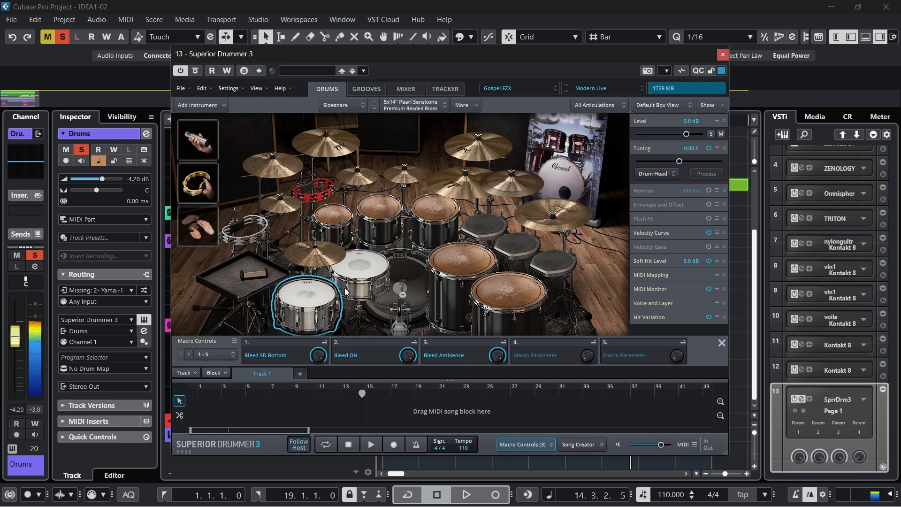
# Audition the kit's floor tom and rack toms, including the high tom, and close the Superior Drummer 3 window.
pyautogui.click(457, 267)
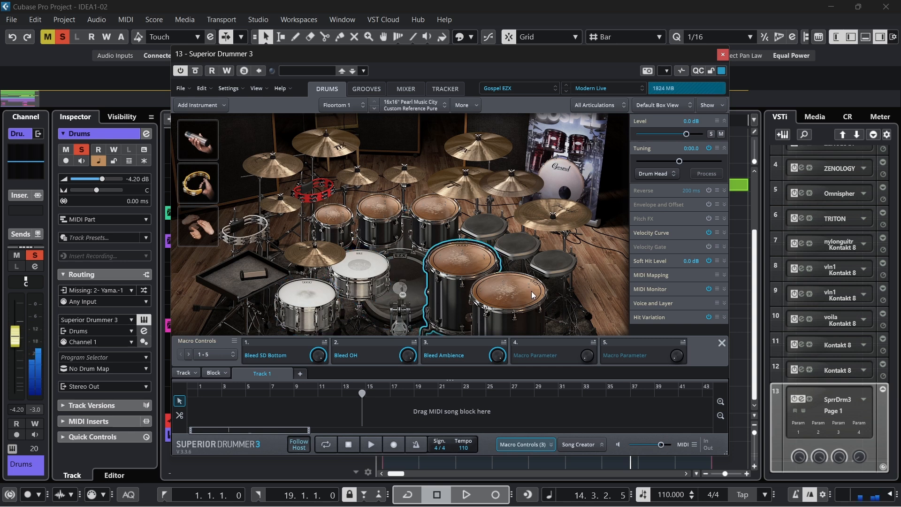
pyautogui.click(378, 213)
pyautogui.click(333, 213)
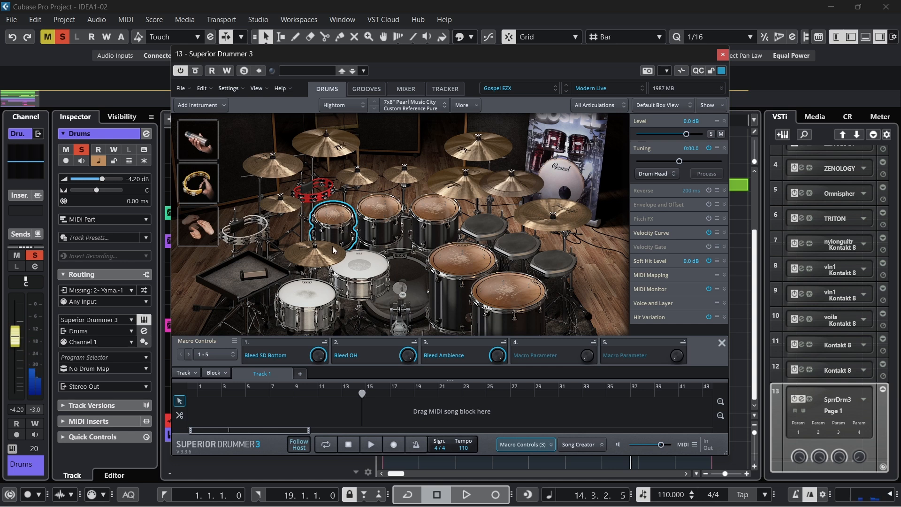
pyautogui.click(723, 55)
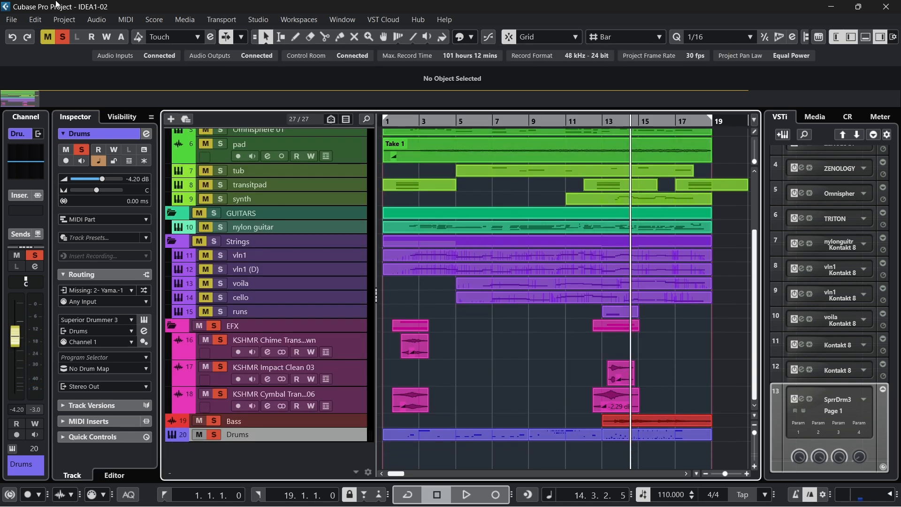
# Clear all solos, return to bar 1, and play the full intro arrangement through to bar 19.
pyautogui.click(61, 37)
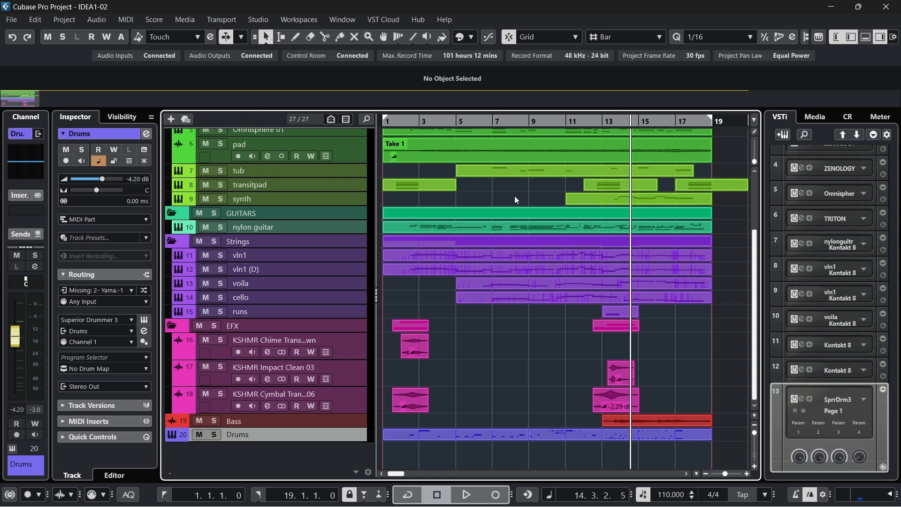
pyautogui.press('Home')
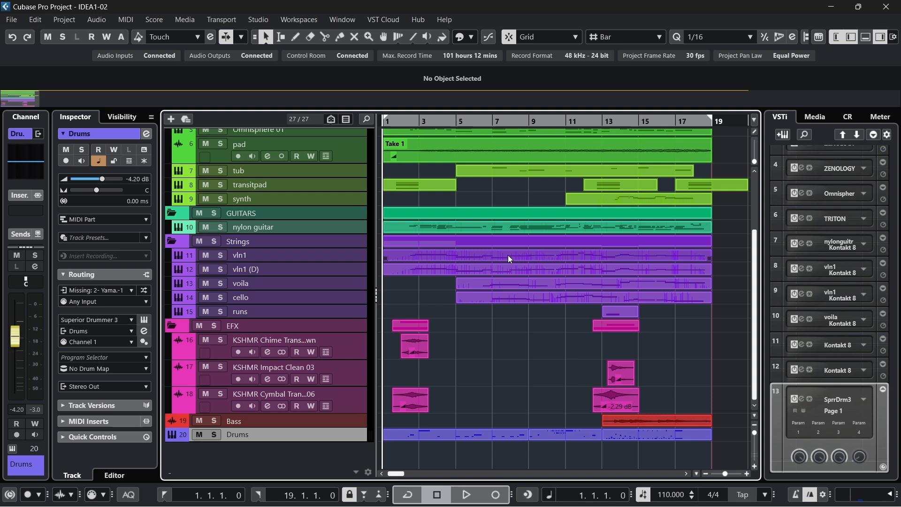
pyautogui.press('h')
pyautogui.press('g')
pyautogui.press('space')
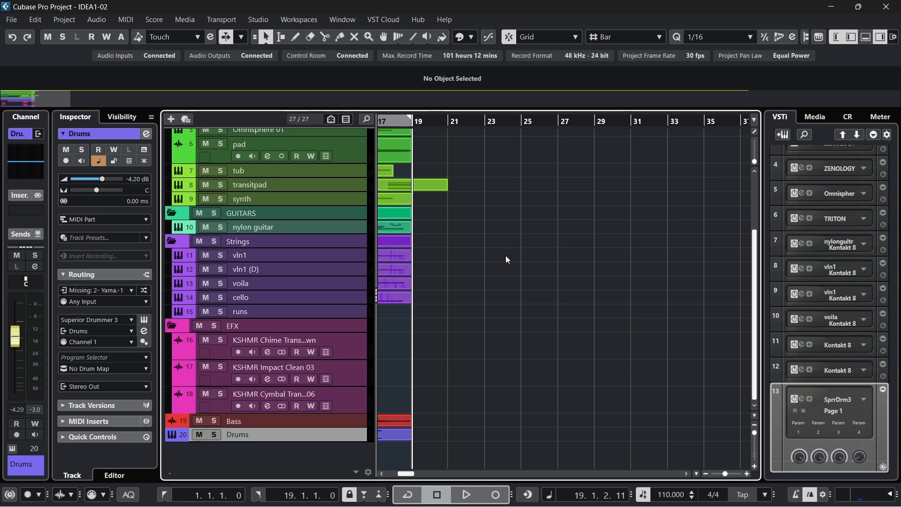
# Reduce the height of the pad track to a single compact row like its neighbouring tracks.
pyautogui.moveTo(406, 474); pyautogui.dragTo(383, 474)
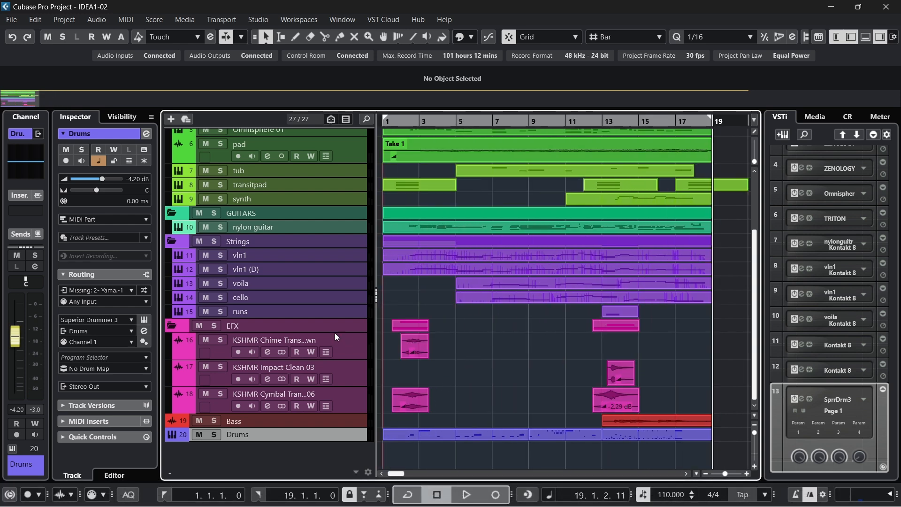
pyautogui.scroll(3, 302, 213)
pyautogui.scroll(-3, 314, 222)
pyautogui.scroll(7, 288, 247)
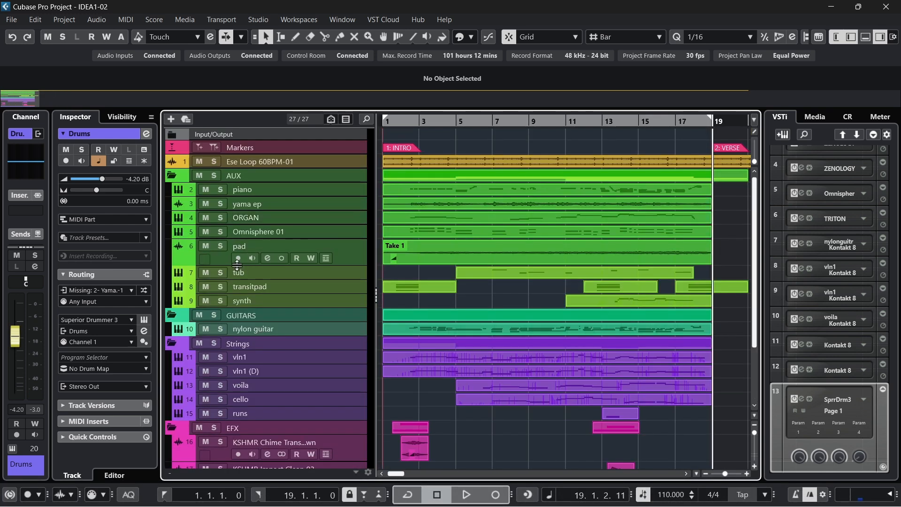
pyautogui.moveTo(237, 264); pyautogui.dragTo(239, 254)
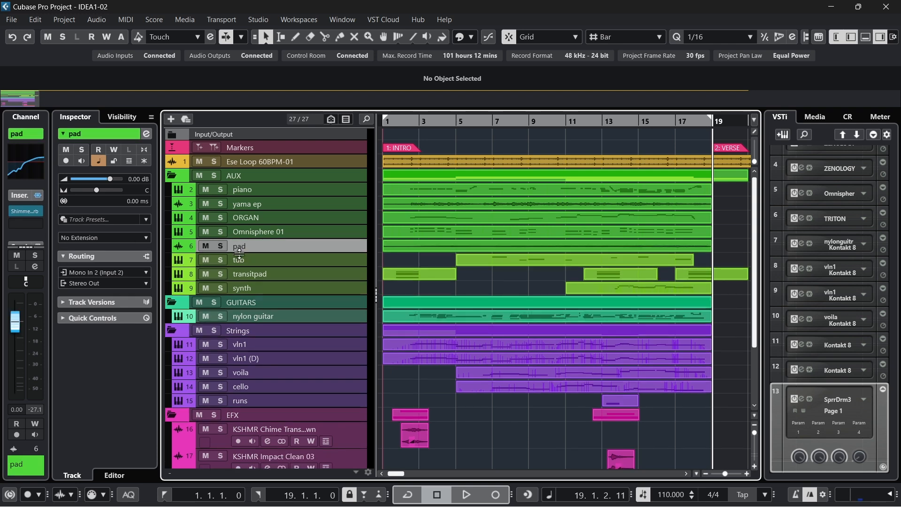
pyautogui.scroll(-3, 282, 236)
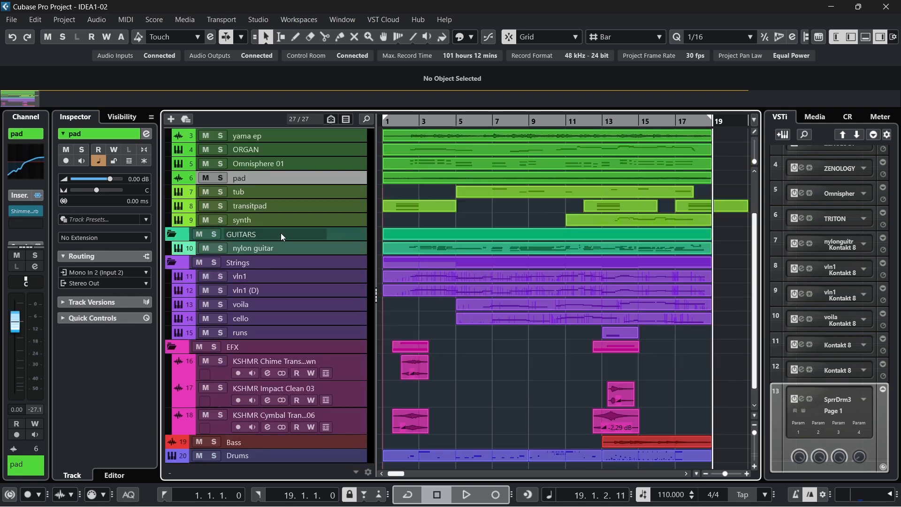
pyautogui.scroll(3, 506, 271)
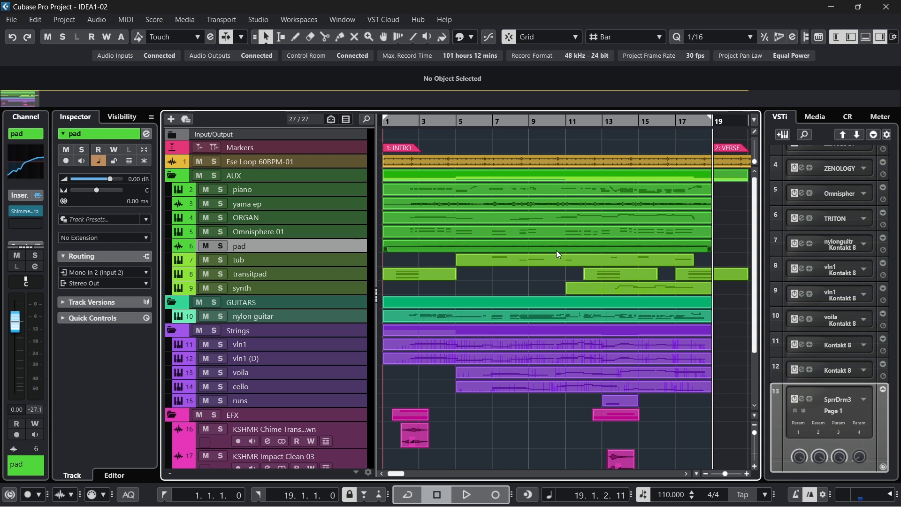
pyautogui.click(552, 256)
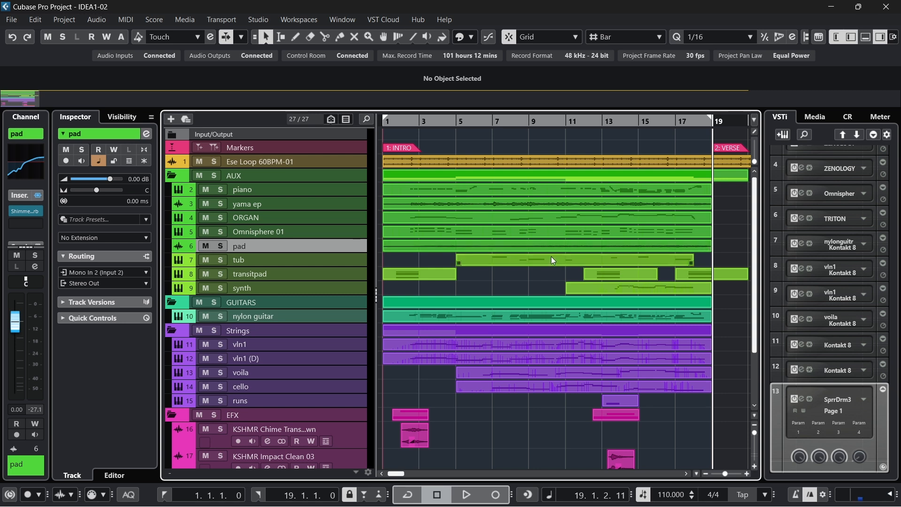